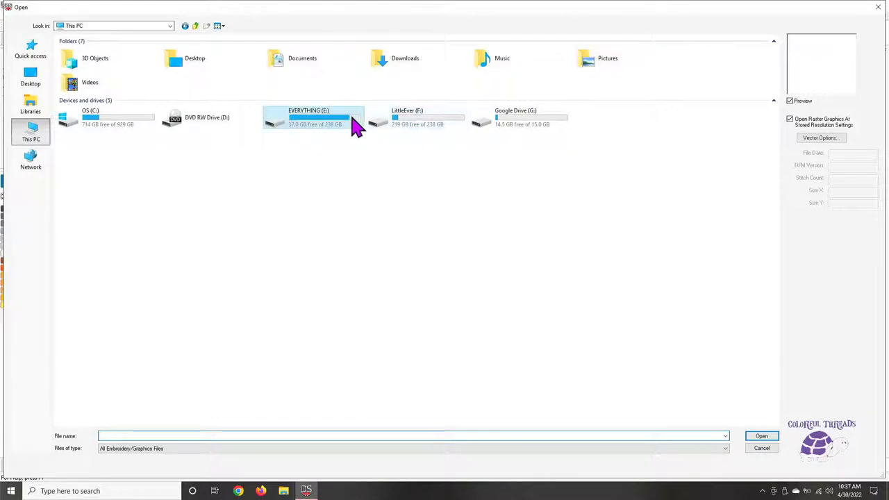
click(347, 123)
double_click(407, 125)
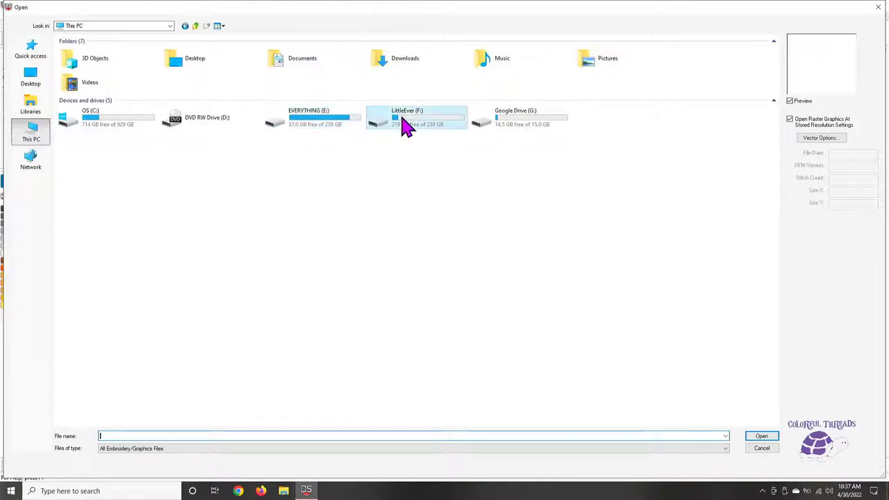
click(82, 52)
double_click(84, 54)
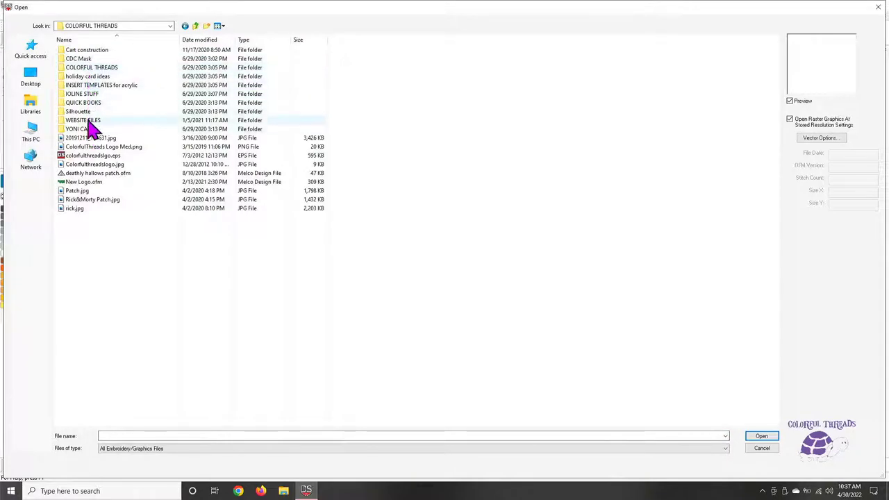
double_click(84, 68)
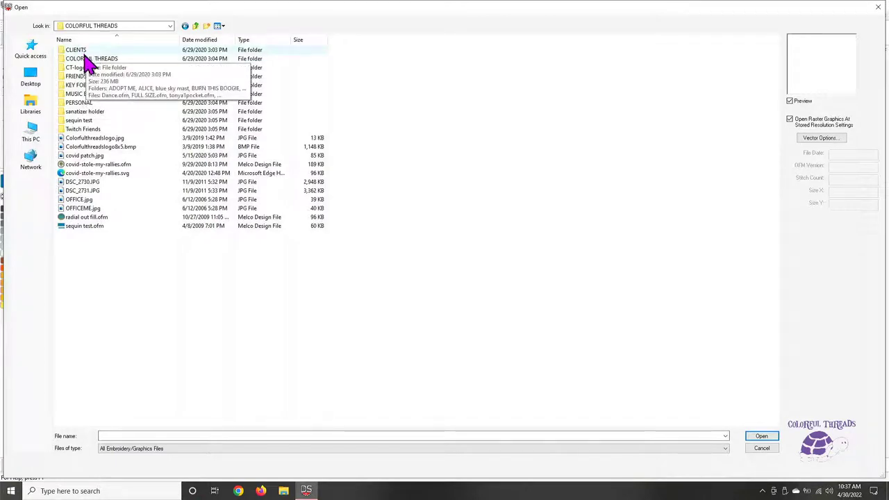
double_click(82, 60)
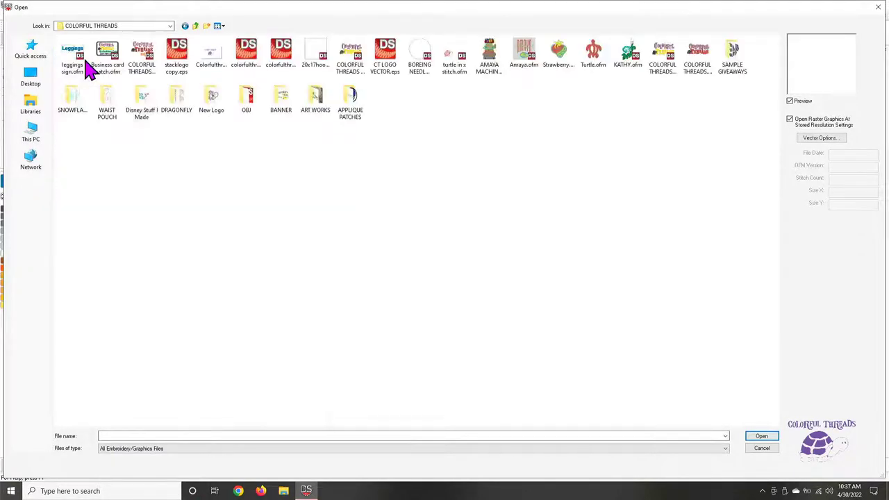
double_click(243, 113)
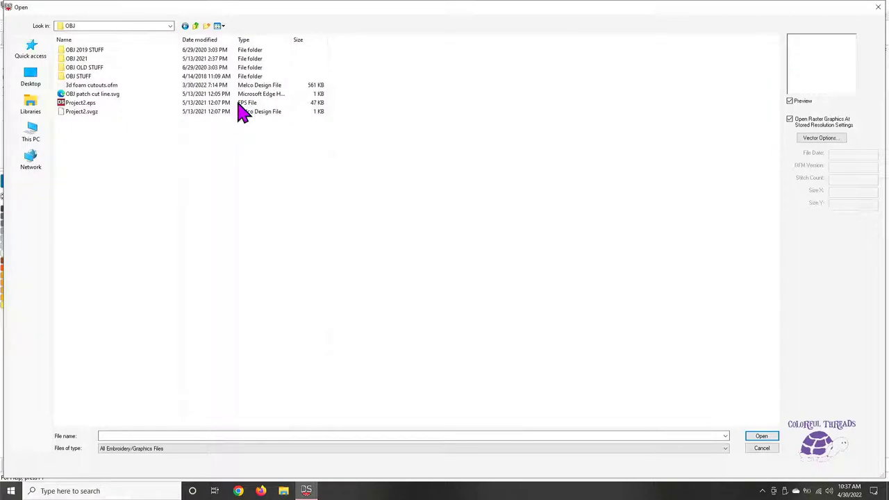
click(104, 94)
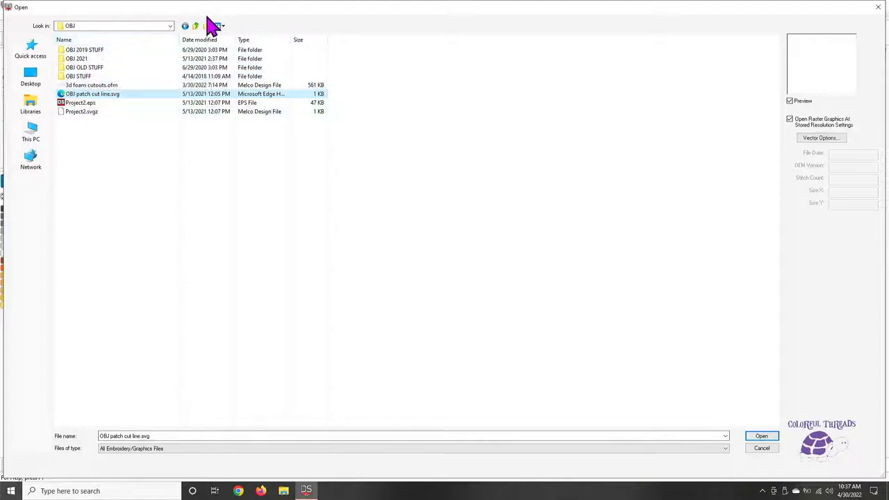
click(195, 27)
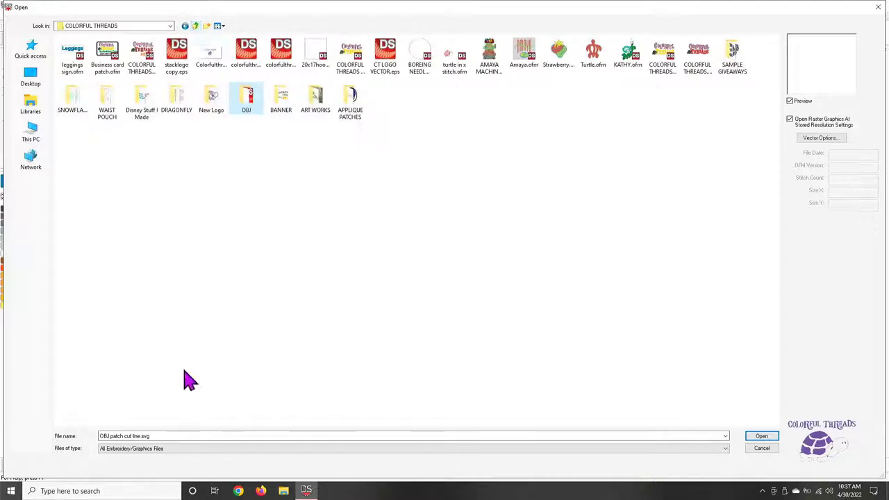
click(877, 12)
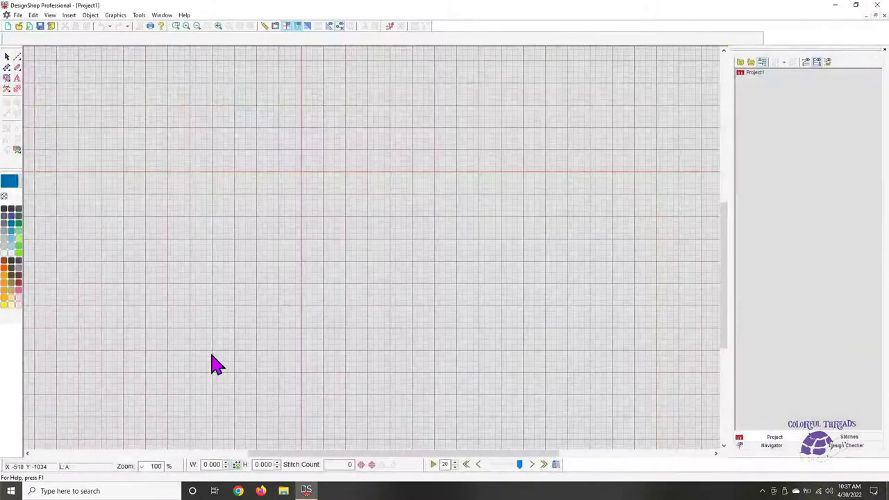
- Try to open the recently used file ~AS0.ofm
click(19, 16)
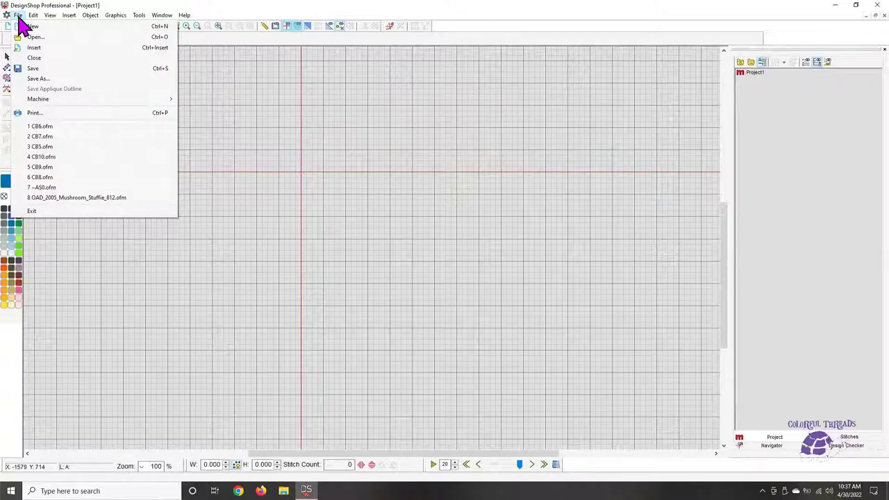
click(53, 189)
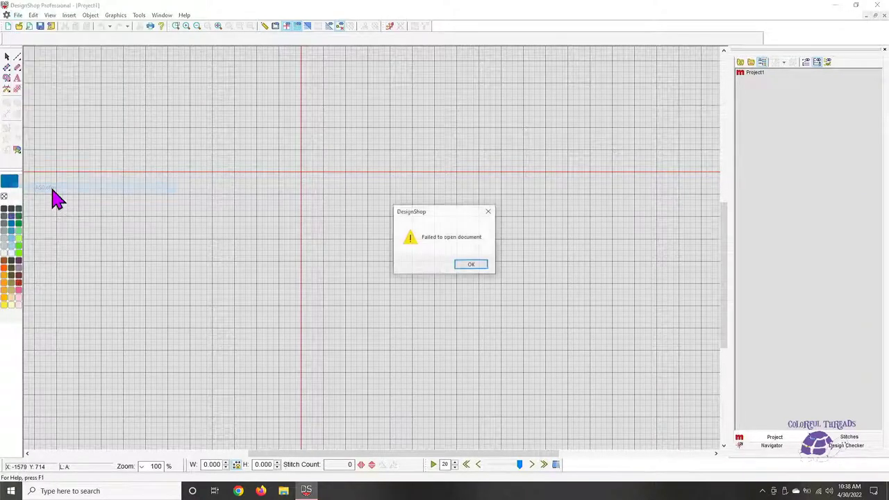
click(489, 212)
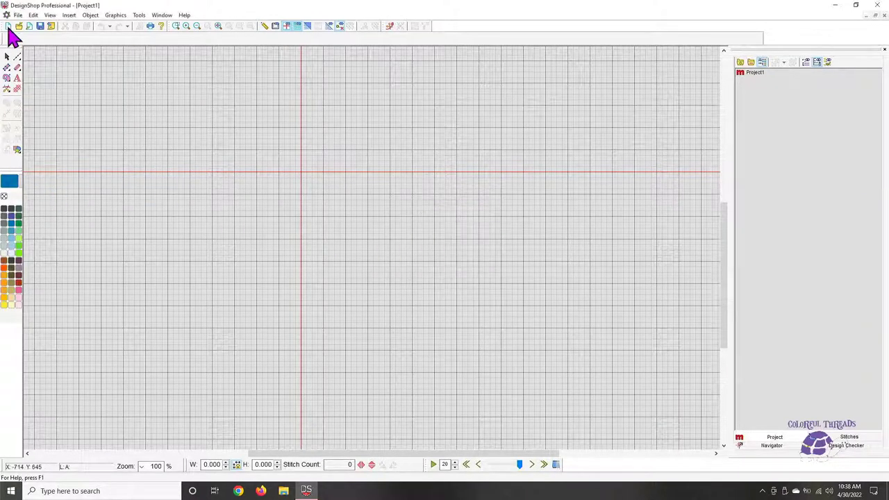
- Start opening a design file and browse the LittleEver (F:) drive to the innermost COLORFUL THREADS folder
click(18, 26)
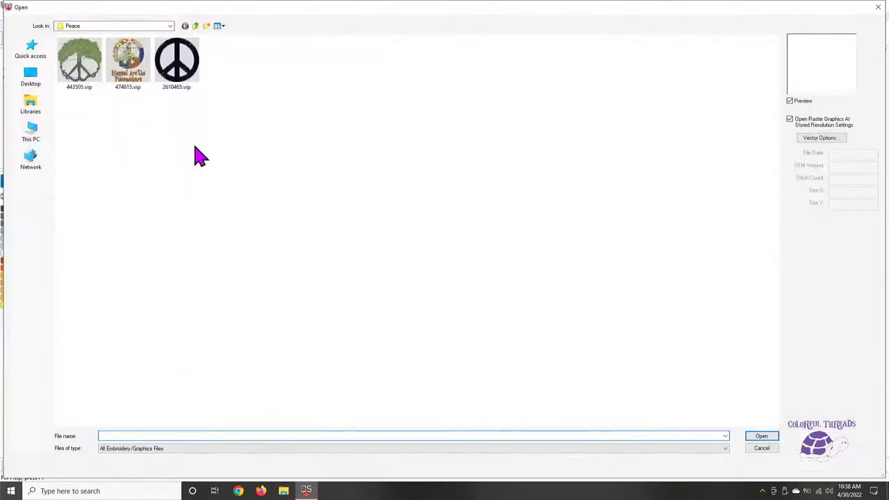
click(32, 130)
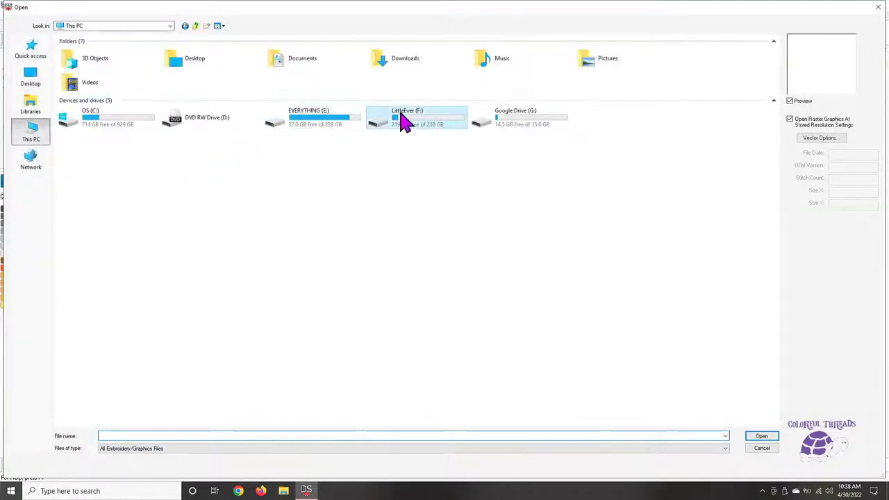
double_click(404, 118)
double_click(104, 50)
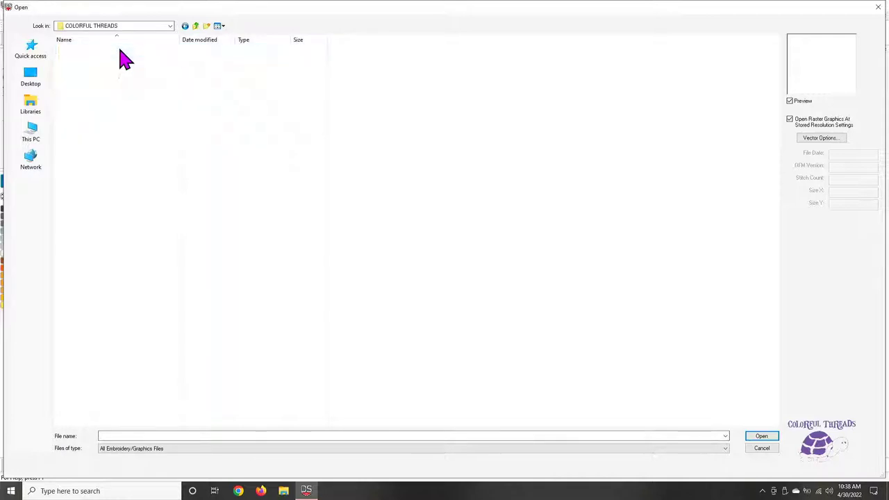
double_click(113, 68)
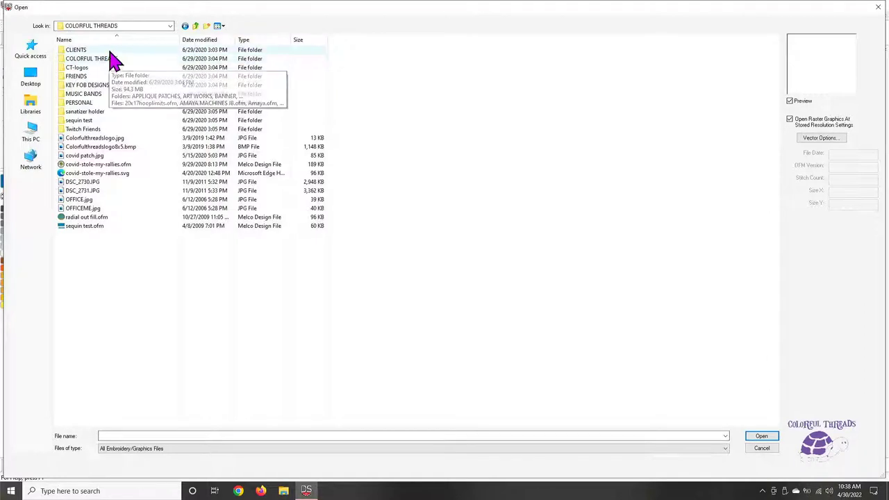
double_click(109, 50)
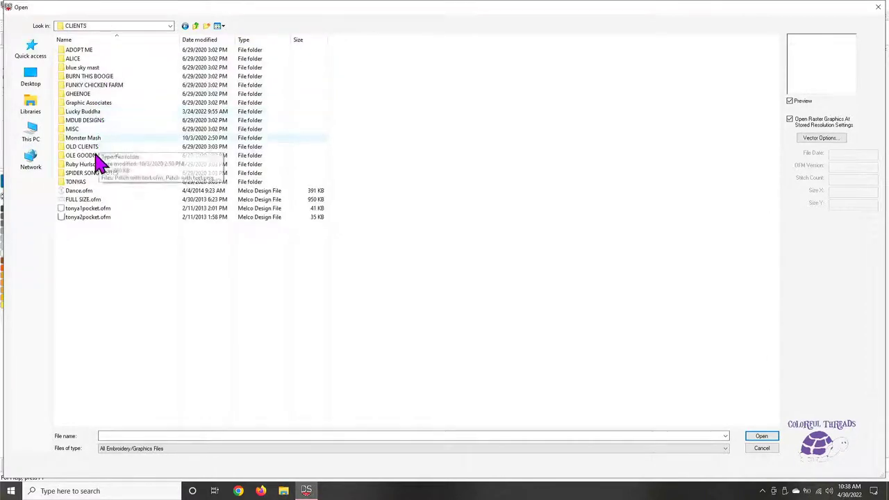
click(195, 25)
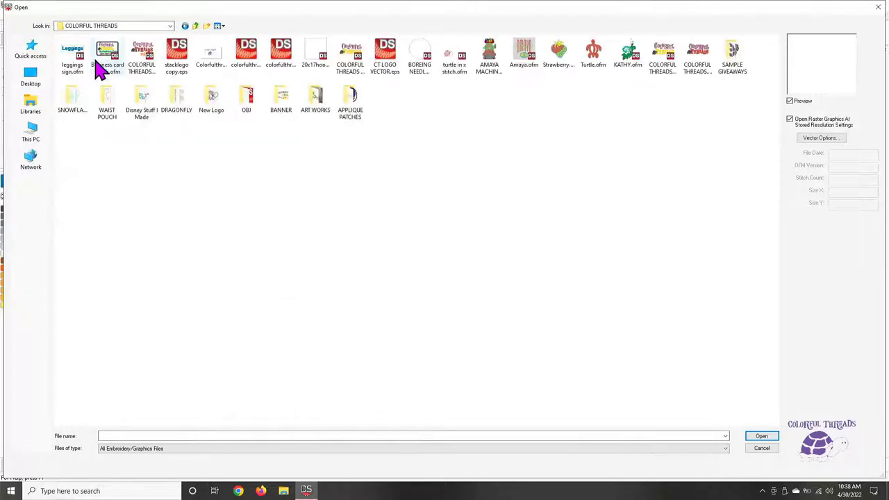
- Look through the designs in the OBJ 2019 STUFF folder inside OBJ, shown as large icons
double_click(249, 99)
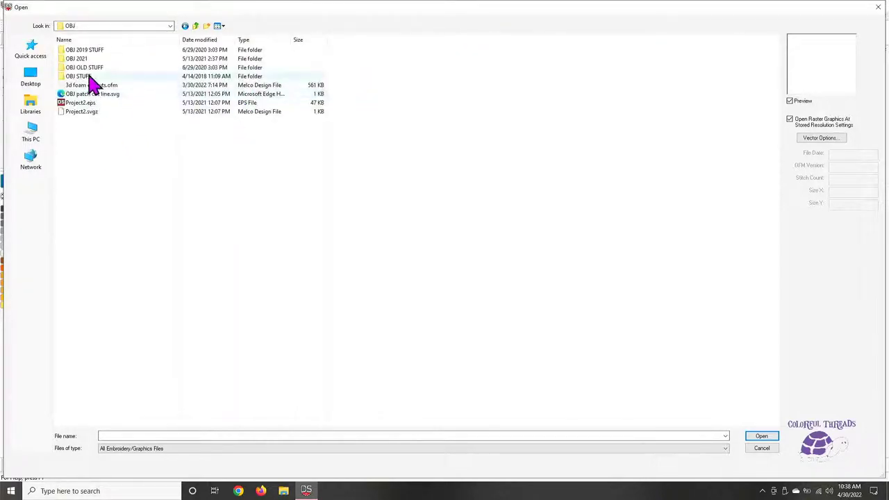
double_click(83, 53)
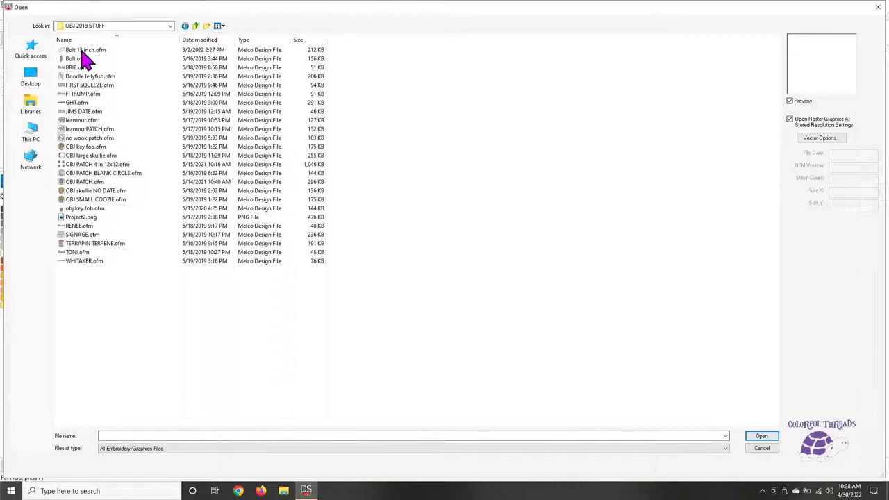
click(222, 26)
click(227, 51)
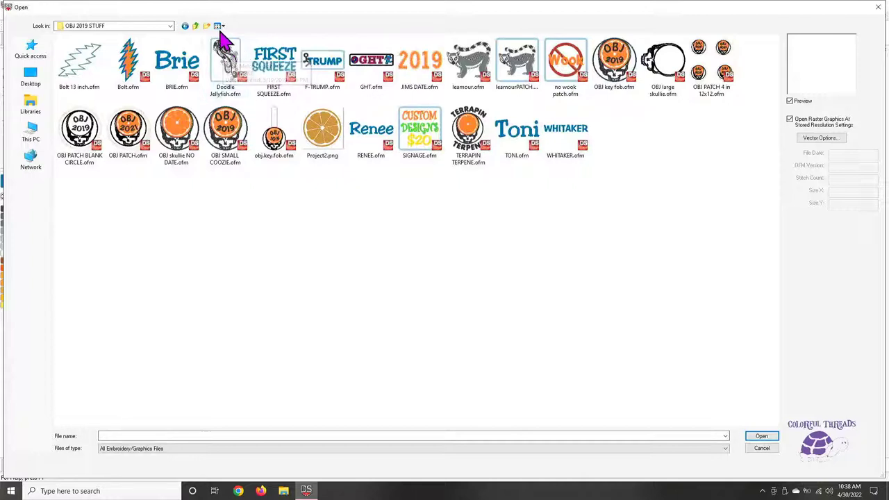
click(196, 29)
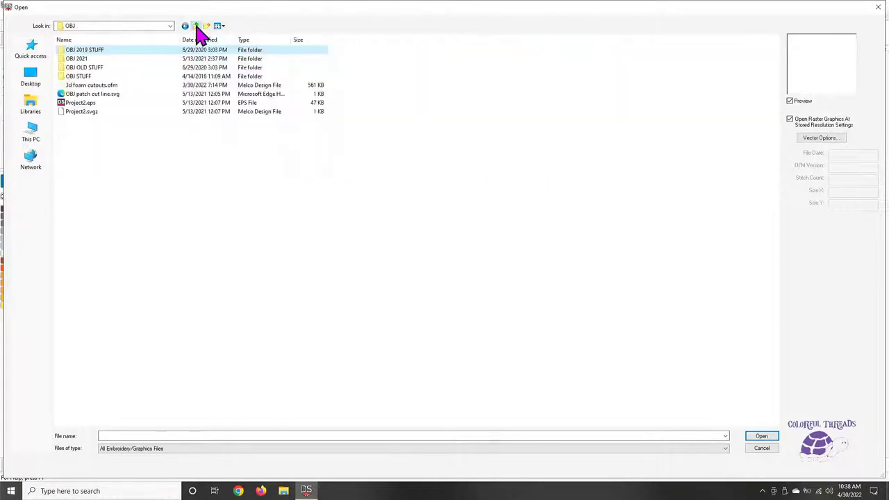
- Look through the OBJ 2021, OBJ OLD STUFF and OBJ STUFF folders for the patch design
double_click(192, 59)
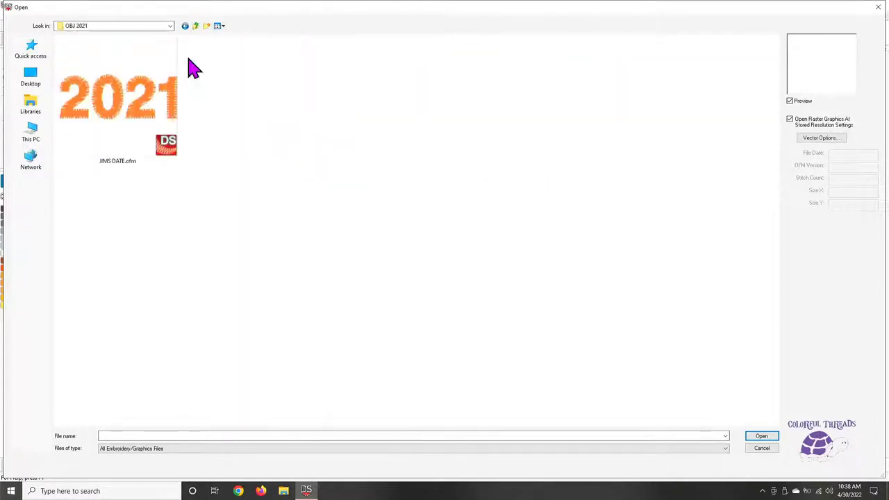
click(196, 27)
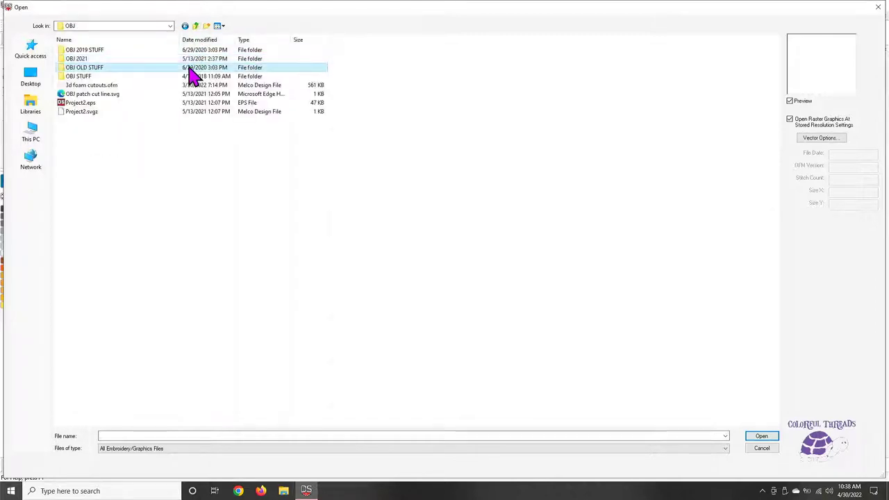
double_click(193, 73)
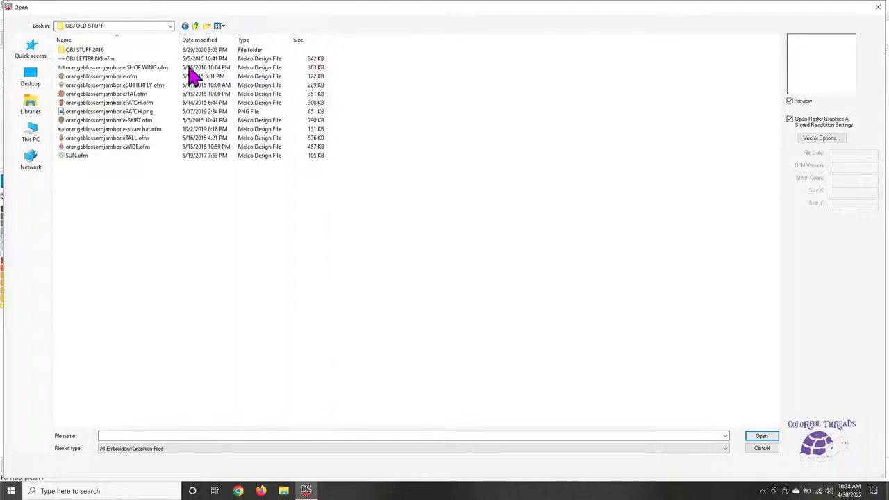
click(220, 28)
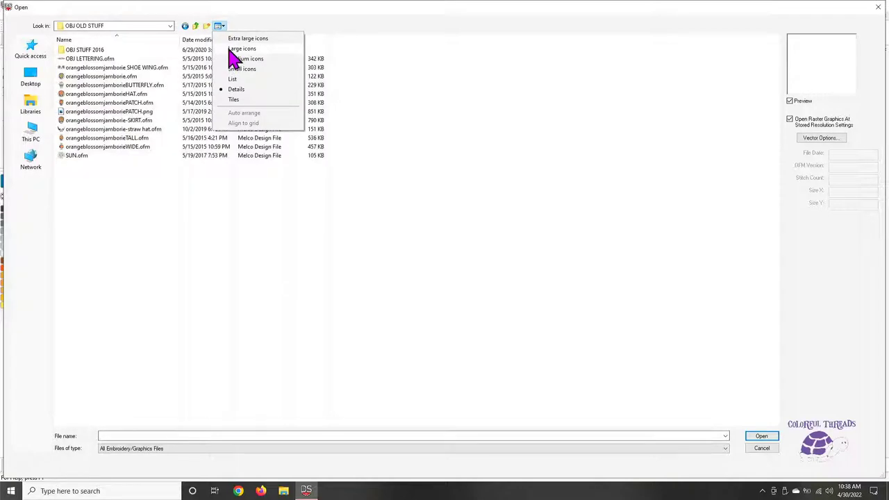
click(229, 50)
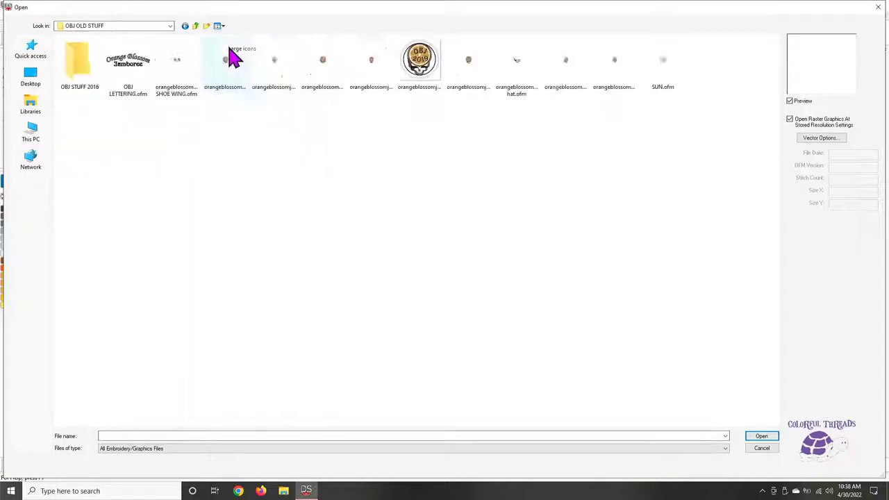
click(195, 26)
double_click(150, 76)
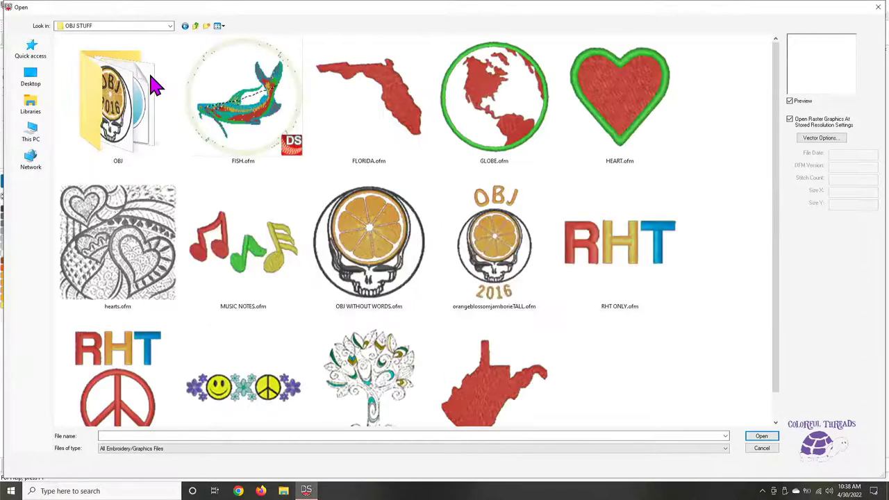
click(197, 27)
- Check 3d foam cutouts.ofm and OBJ patch cut line.svg in the OBJ folder, and return to COLORFUL THREADS
click(122, 86)
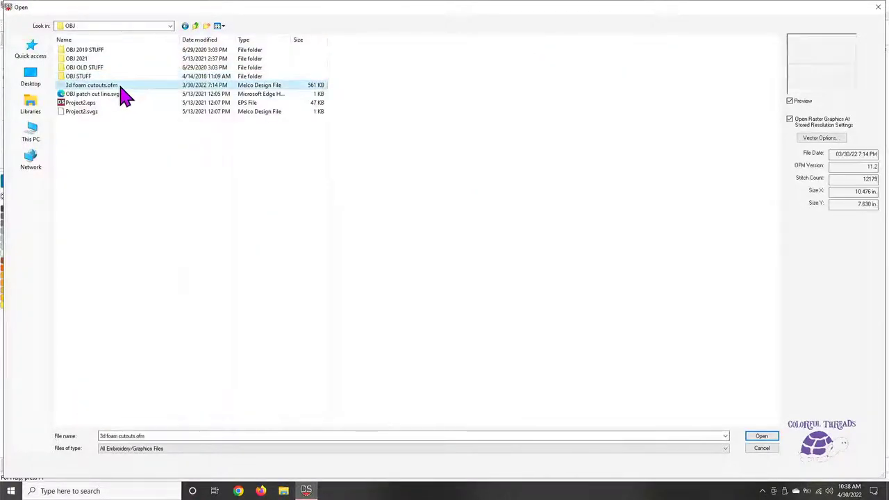
click(123, 94)
click(197, 26)
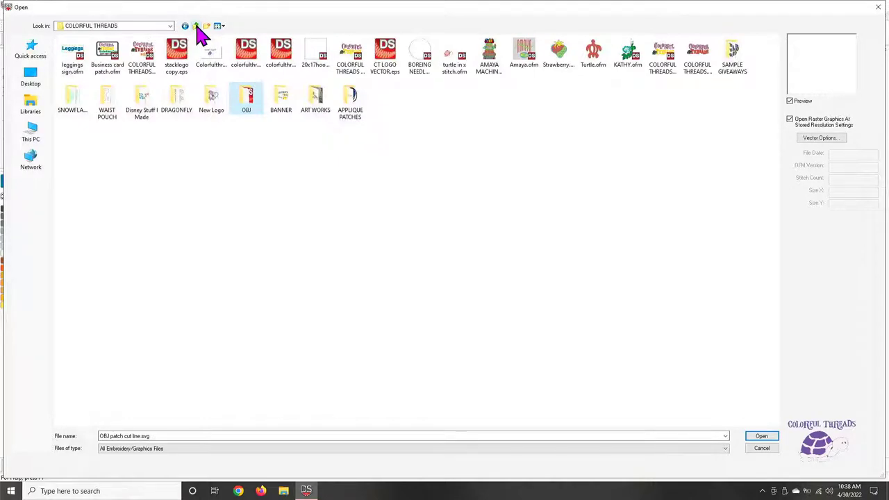
- Open Hat Front Panel Distressed Edges.ofm from APPLIQUE PATCHES > PATCH OUTLINES, showing that folder's files as large icons
double_click(341, 103)
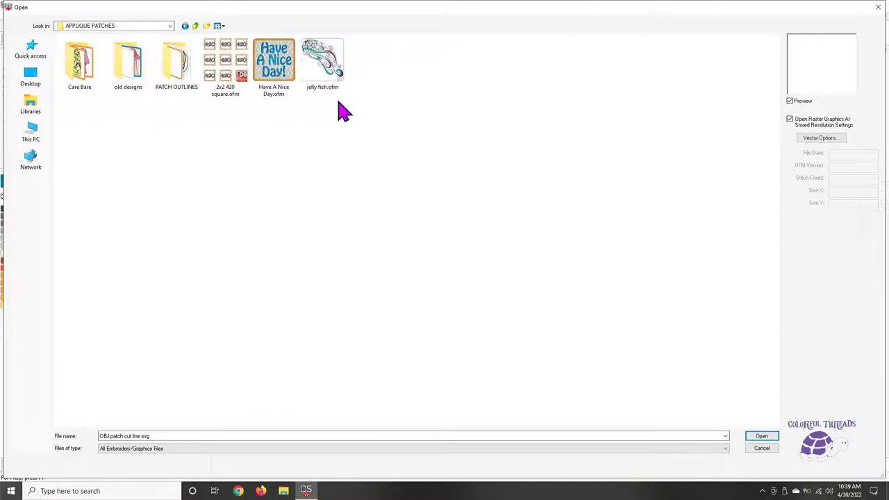
double_click(177, 65)
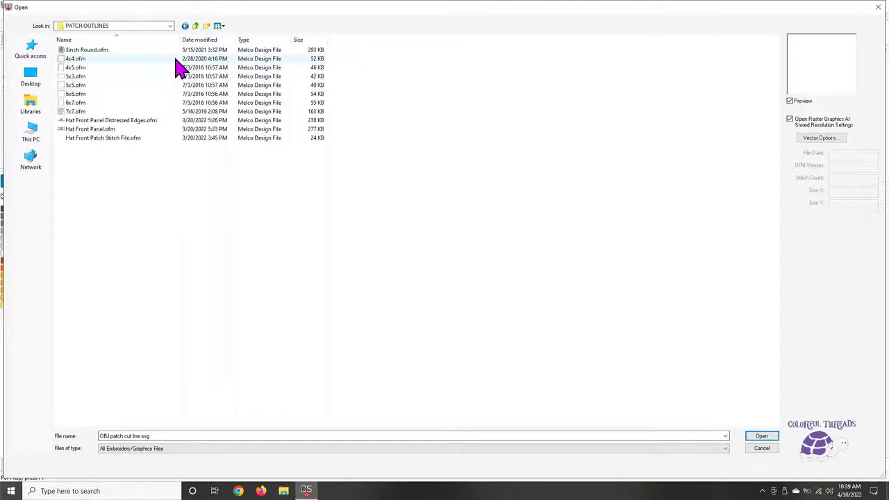
click(219, 26)
click(236, 48)
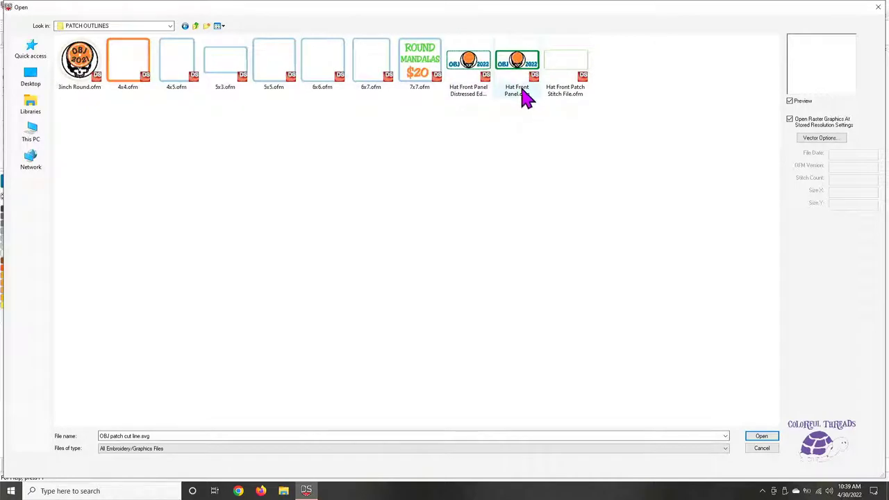
click(471, 63)
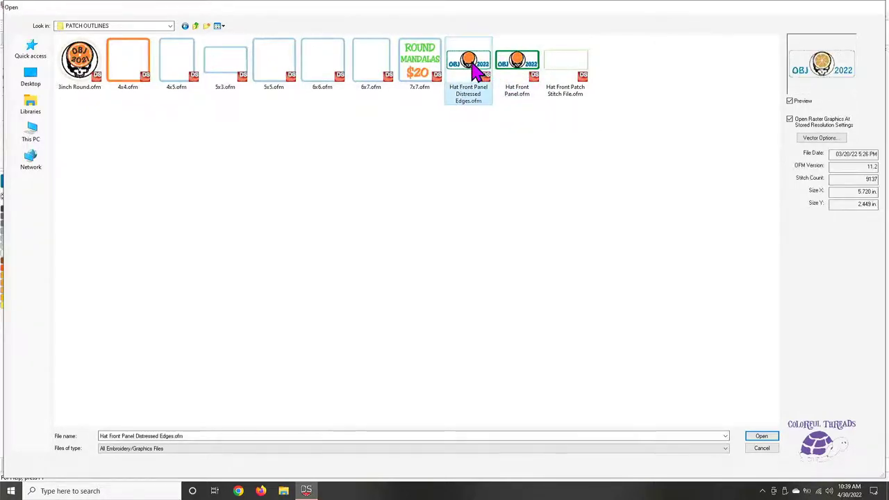
double_click(471, 63)
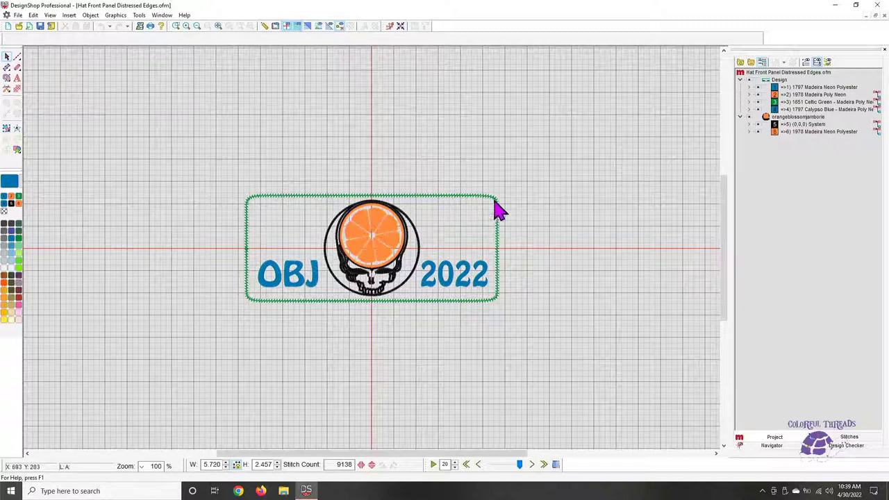
click(448, 305)
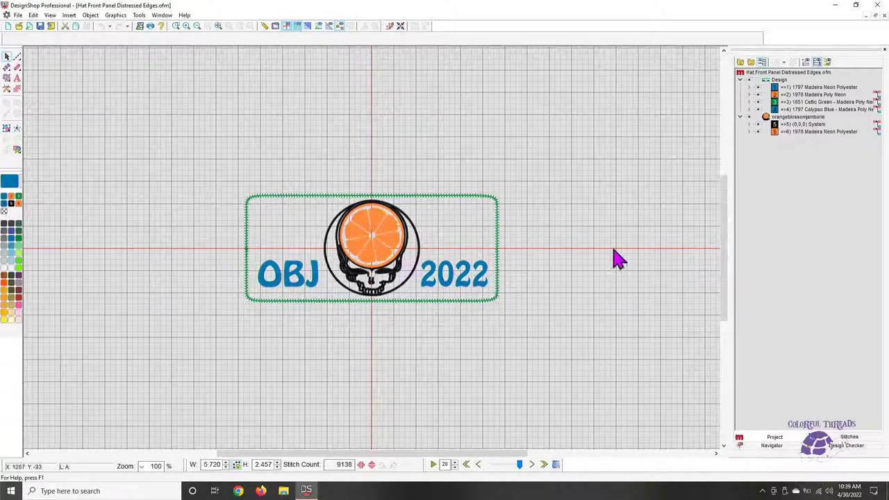
- Hide both design groups, show only the first color's walk stitch outline, and expand every element in the project tree
click(750, 81)
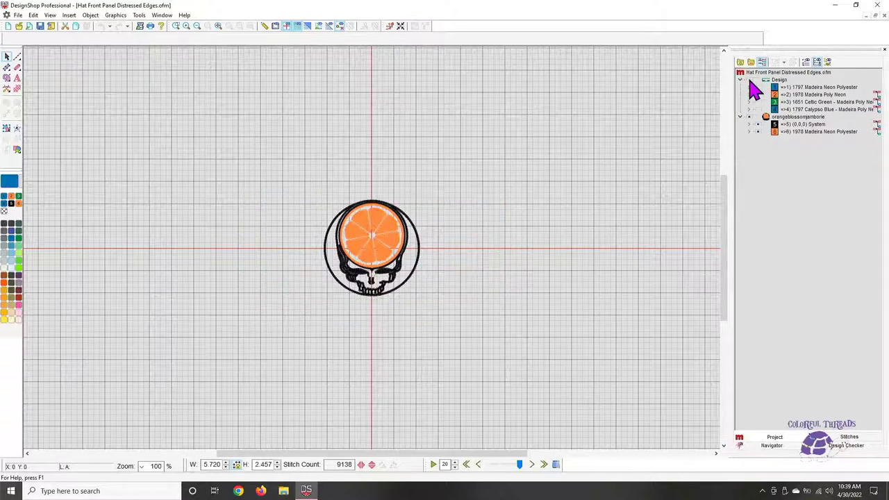
click(749, 117)
click(759, 91)
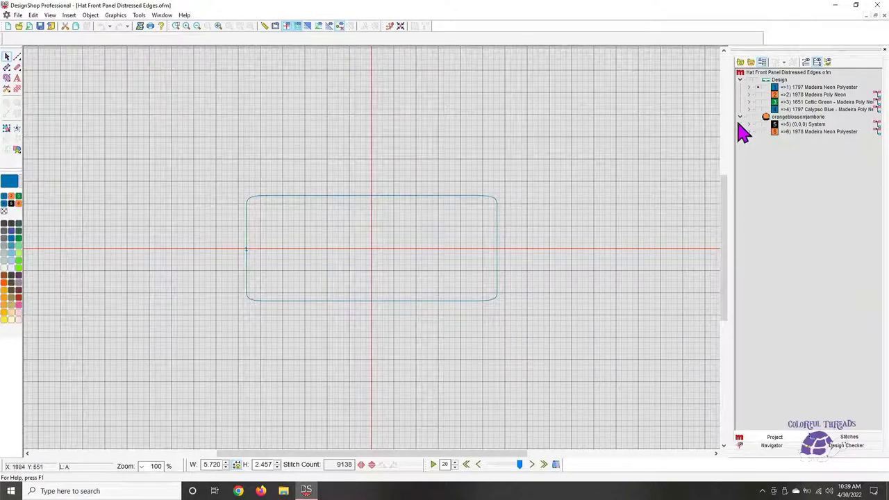
click(740, 62)
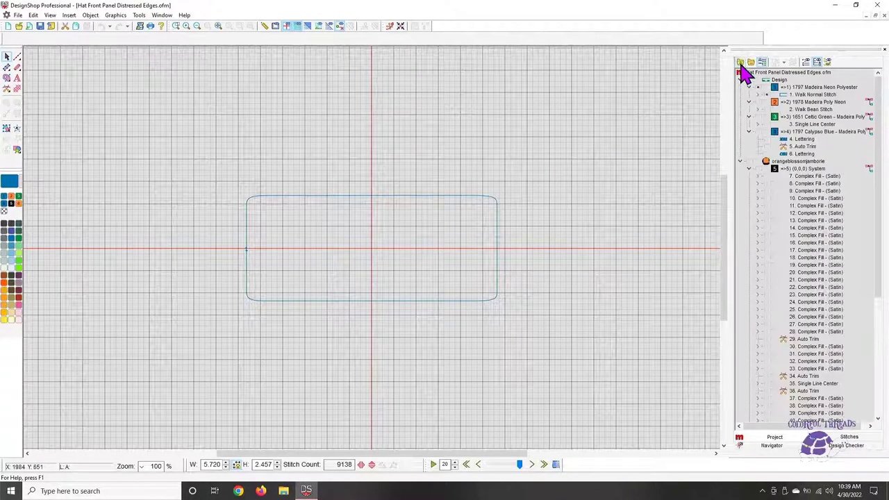
- Show the remaining colors and orangeblossomjamborie in sewing order, checking the stitch settings of the Walk Normal Stitch and Single Line Center
click(817, 96)
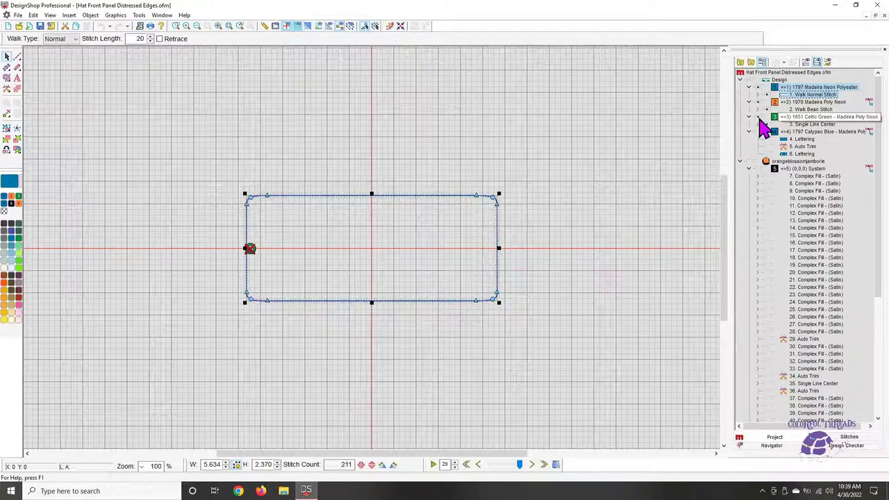
click(809, 124)
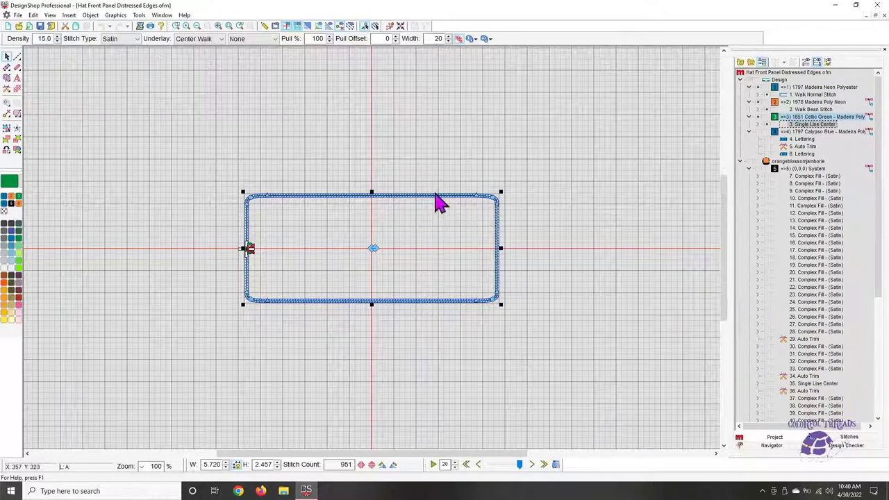
key(Escape)
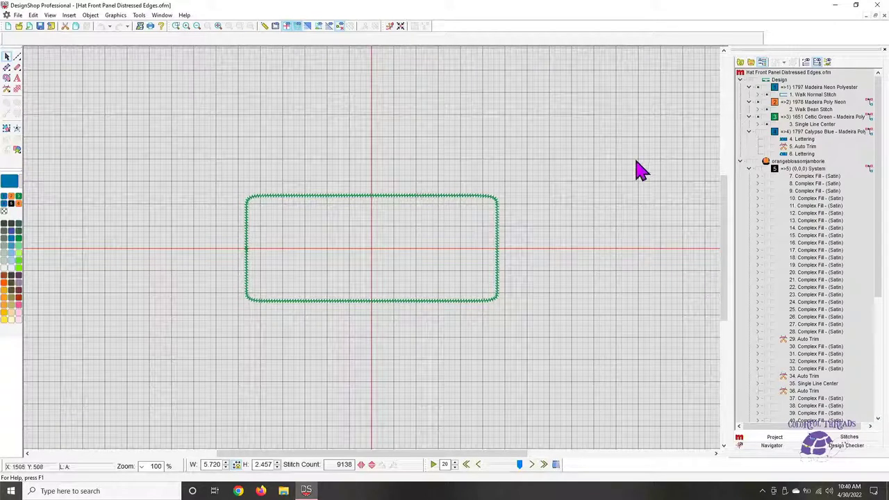
click(758, 131)
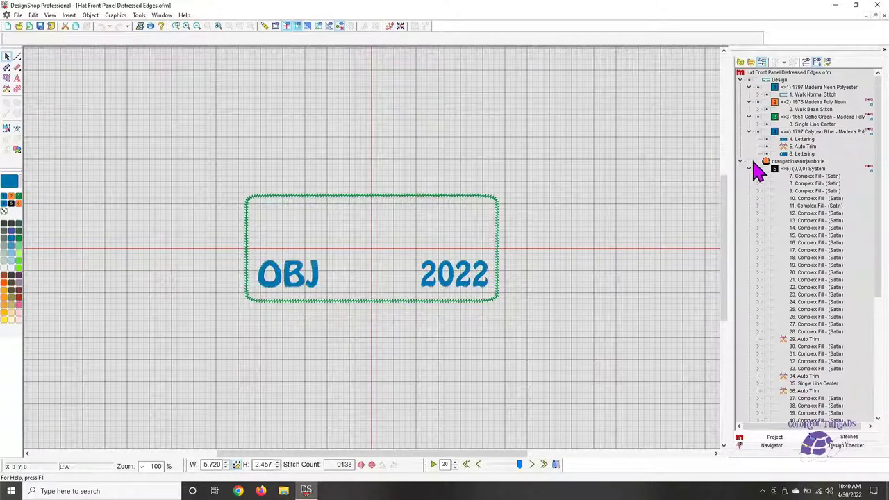
click(750, 167)
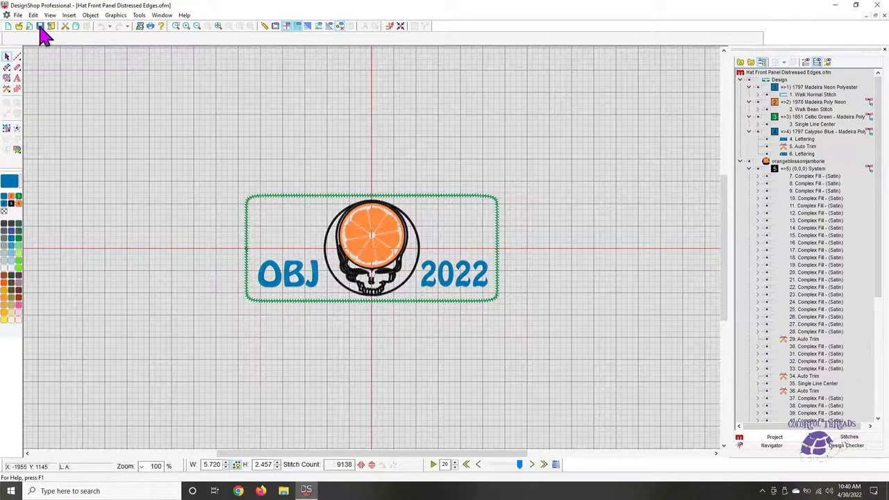
- Open Hat Front Panel.ofm from the PATCH OUTLINES folder
click(17, 27)
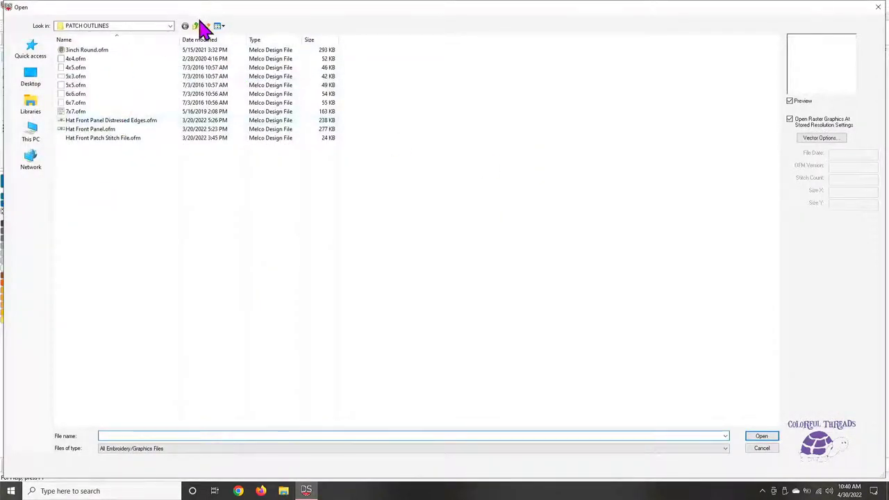
click(114, 122)
click(114, 130)
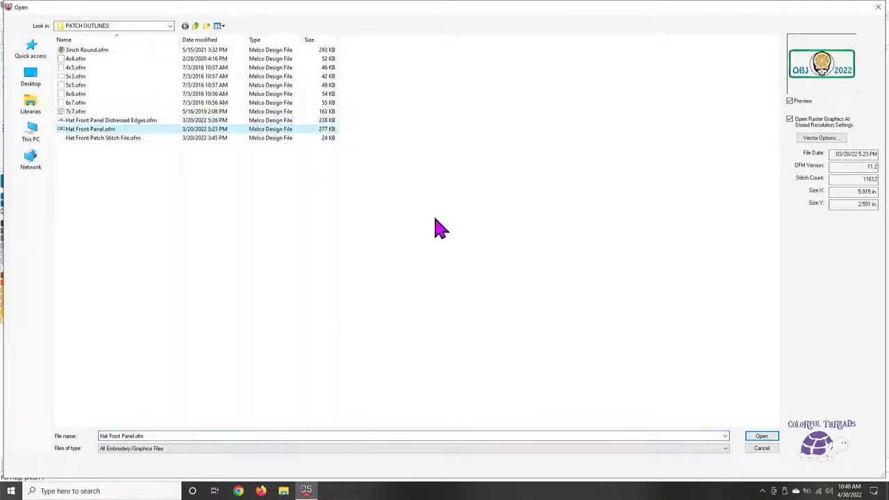
click(772, 438)
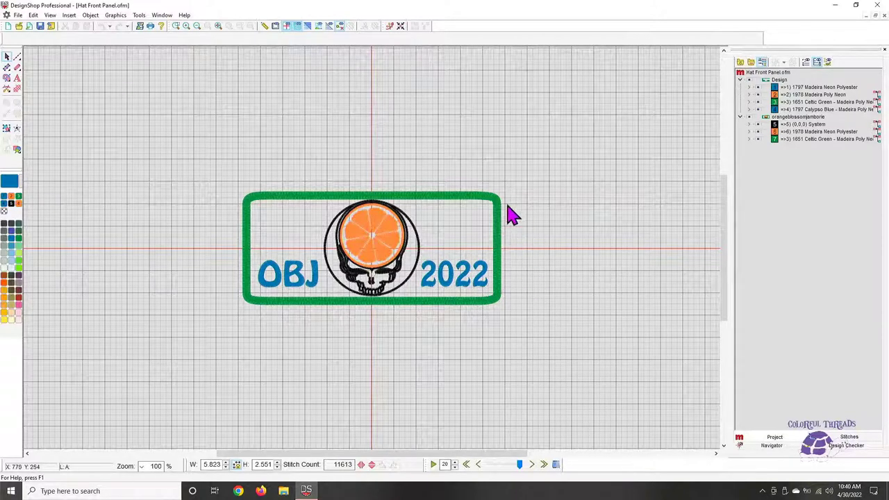
- Check the stitch settings of the green Single Line Center border under orangeblossomjamborie and close Hat Front Panel.ofm
click(749, 139)
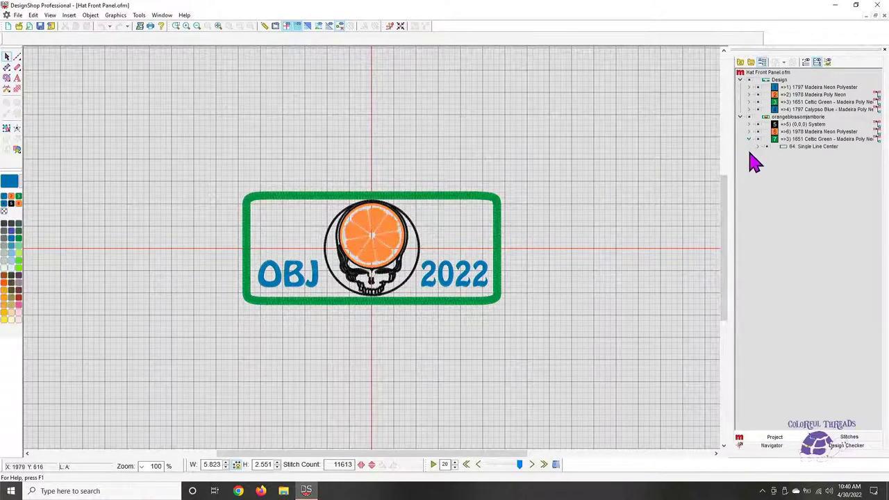
click(809, 148)
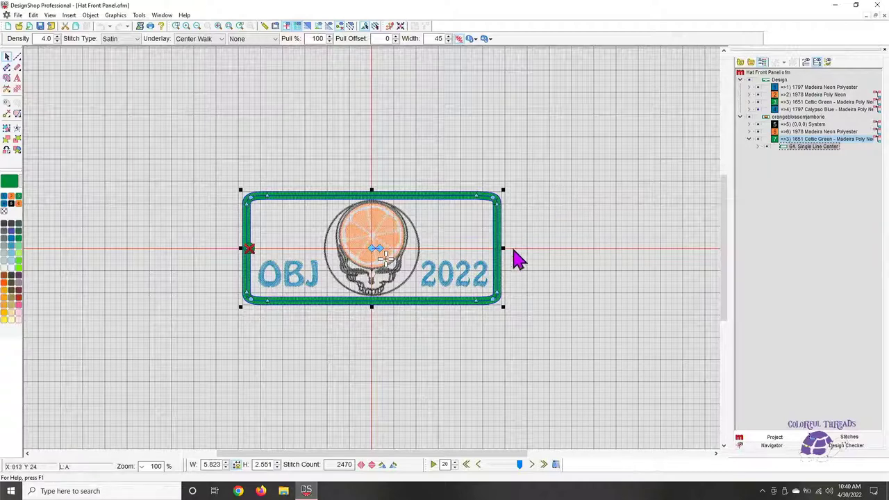
click(877, 14)
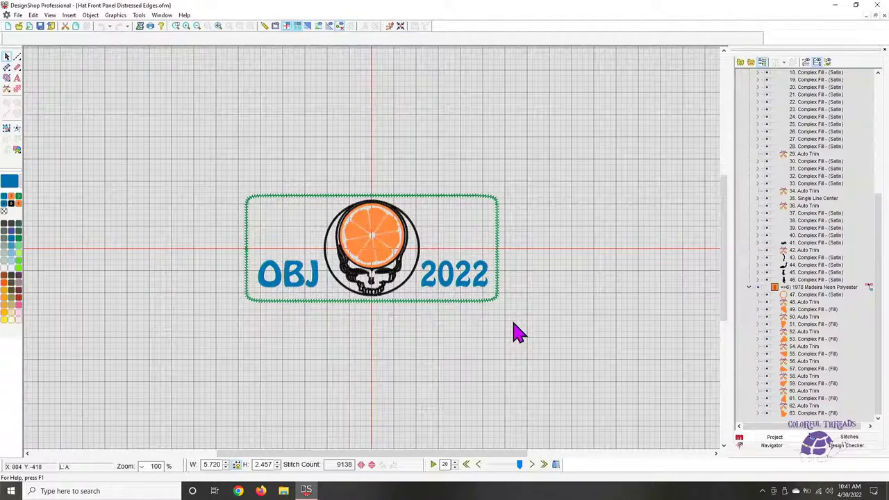
- Copy the first color's Walk Normal Stitch outline from the distressed edges design and paste it into a new project
click(750, 62)
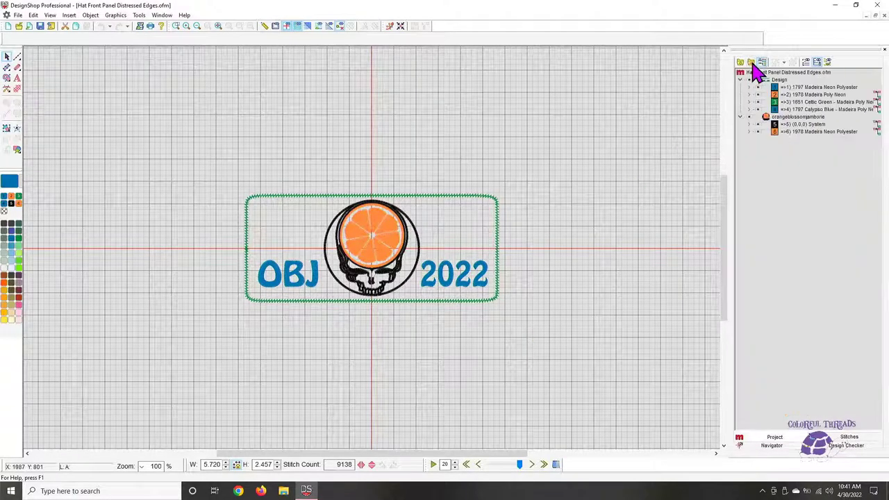
click(755, 89)
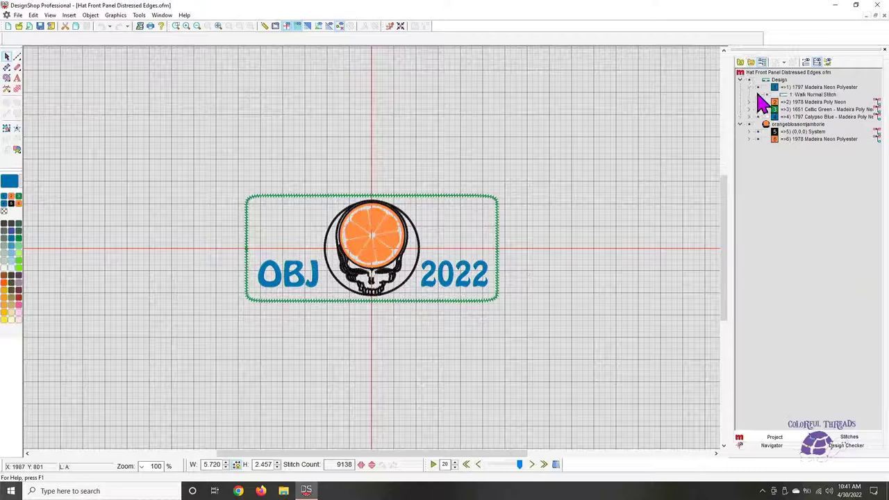
click(817, 94)
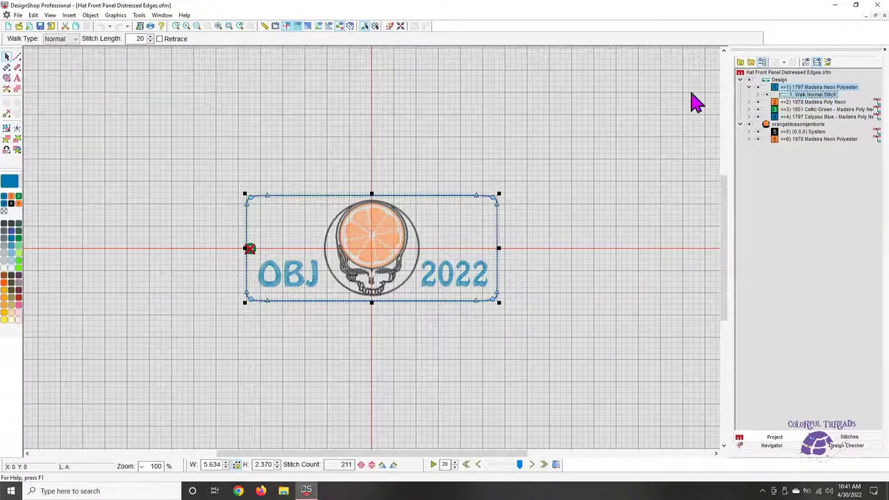
click(76, 28)
right_click(794, 103)
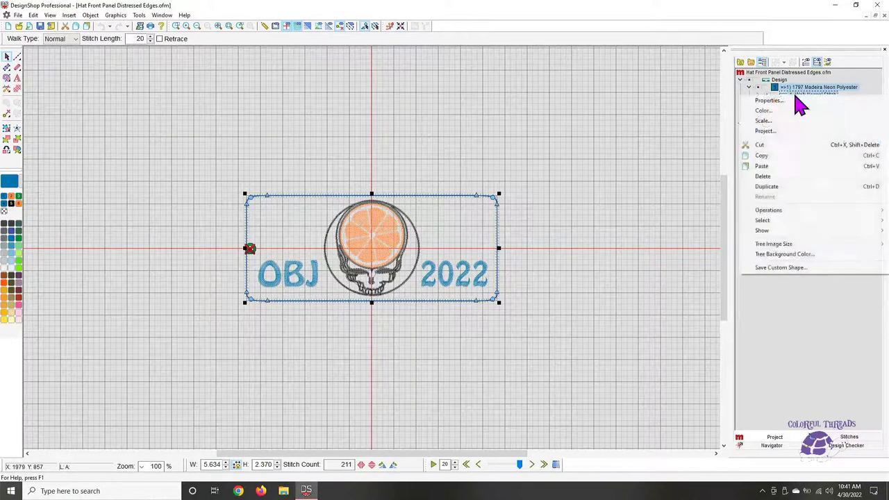
click(767, 157)
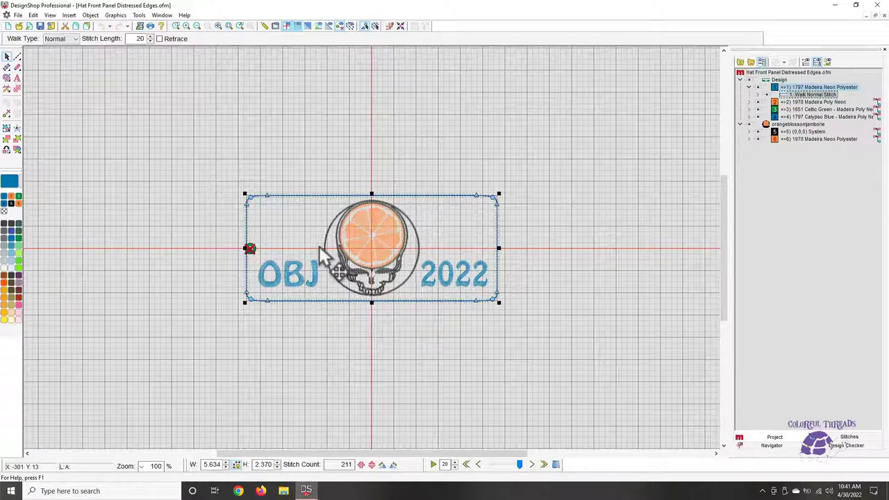
click(9, 26)
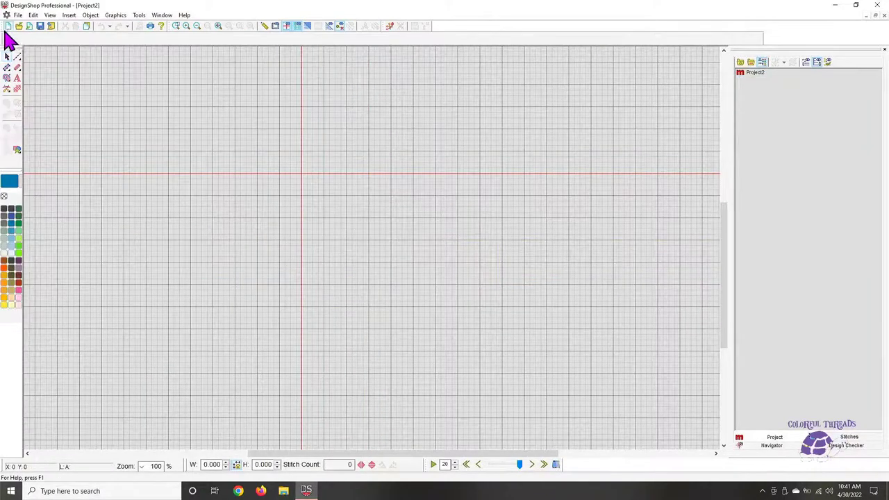
click(87, 28)
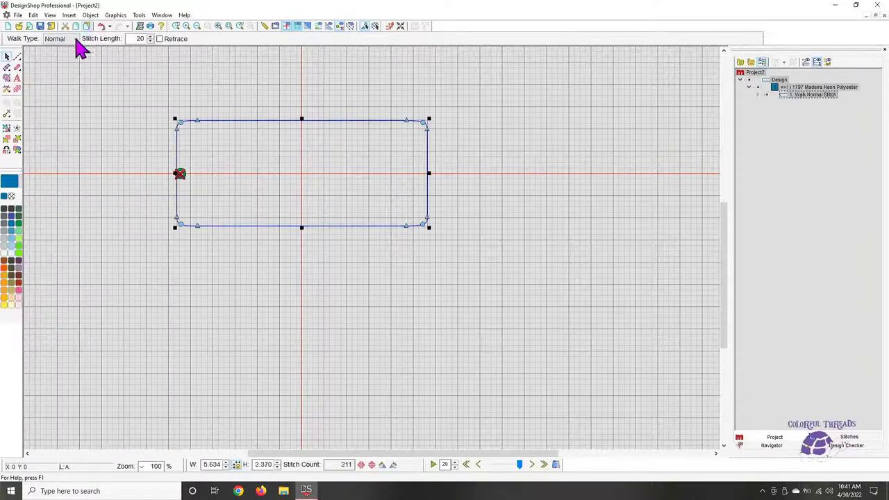
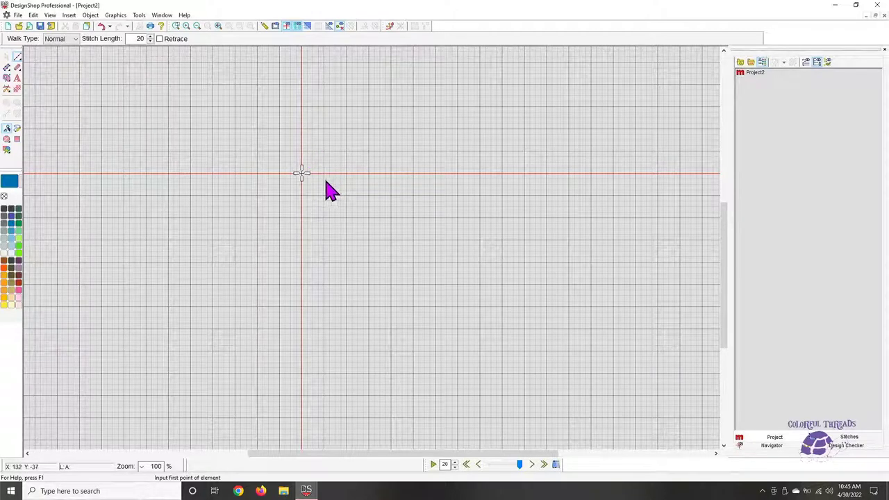
- Draw a closed walk stitch rectangle about 5.02 by 2.03 inches from the origin and center it on the grid
click(301, 174)
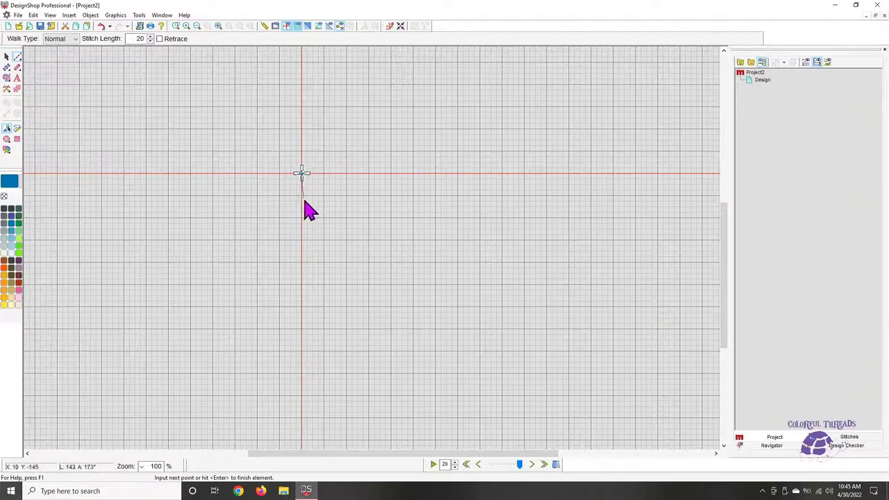
click(302, 263)
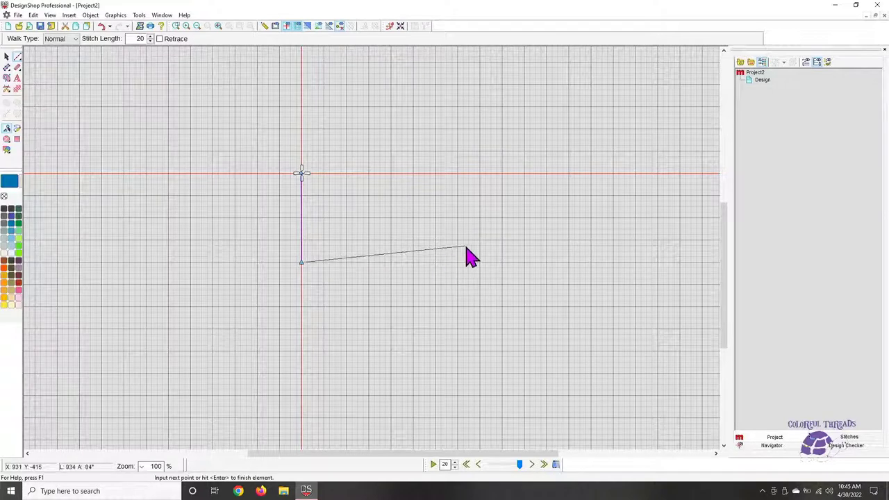
click(525, 263)
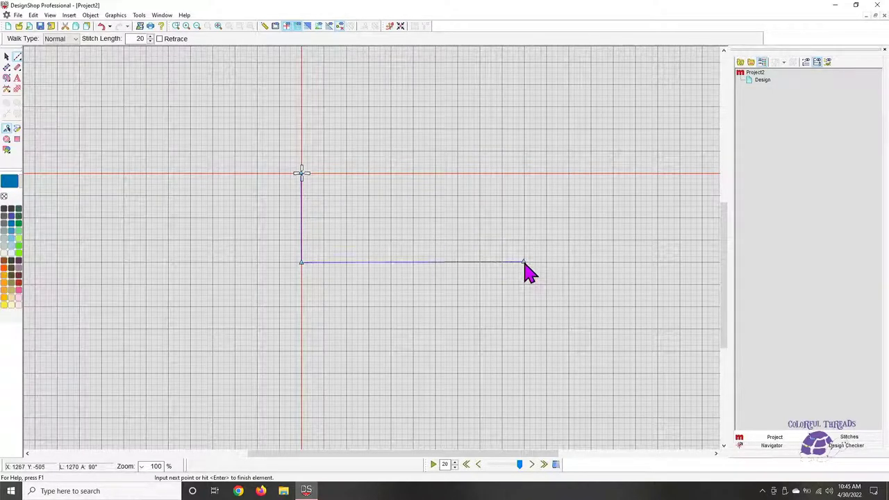
click(525, 173)
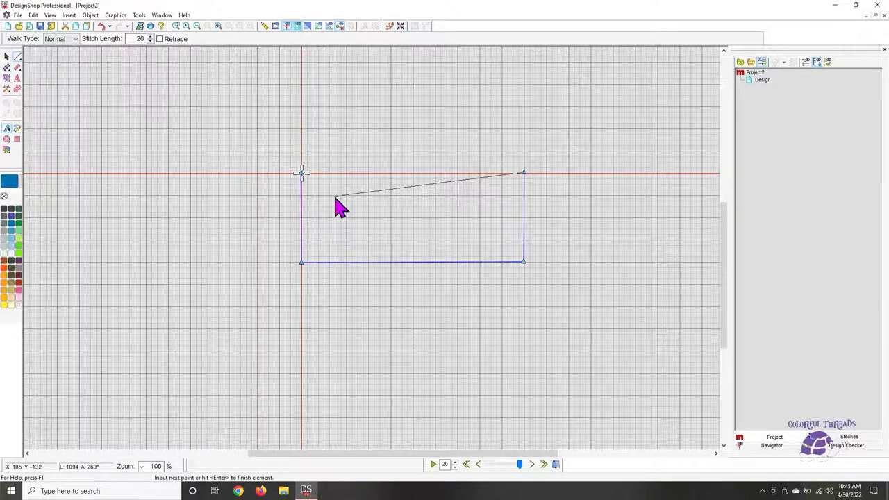
key(Return)
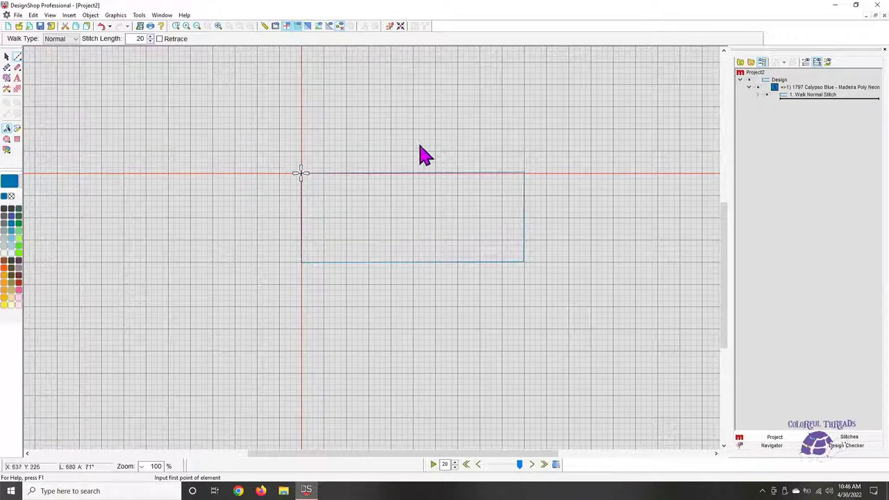
click(401, 26)
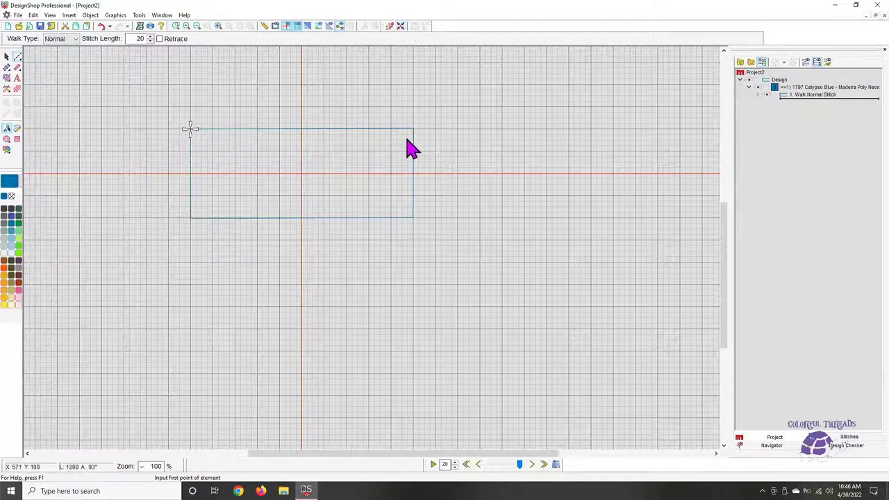
- Recolor the rectangle's walk stitch outline with the bright green 1850 Fluorescent - Madeira Poly Neon thread
click(803, 96)
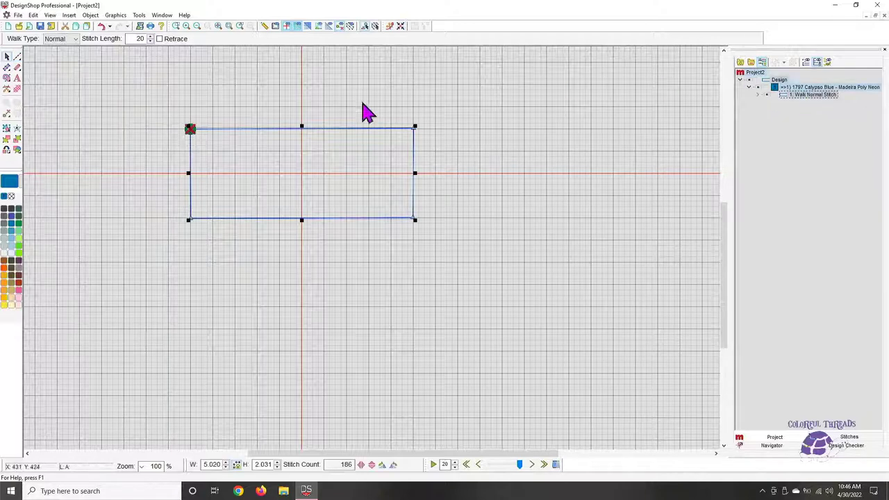
click(18, 252)
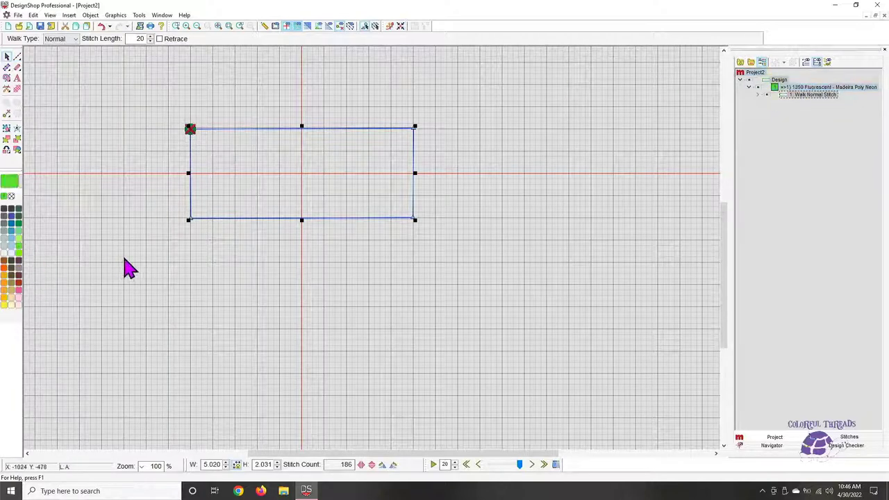
click(123, 266)
- Change the rectangle's walk stitch outline to the orange 1978 Fluorescent - Madeira Poly Neon thread
click(4, 271)
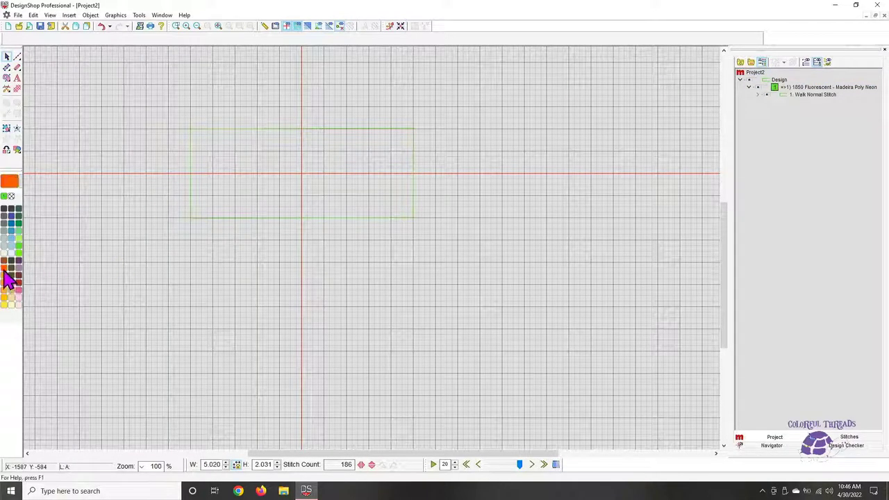
click(782, 93)
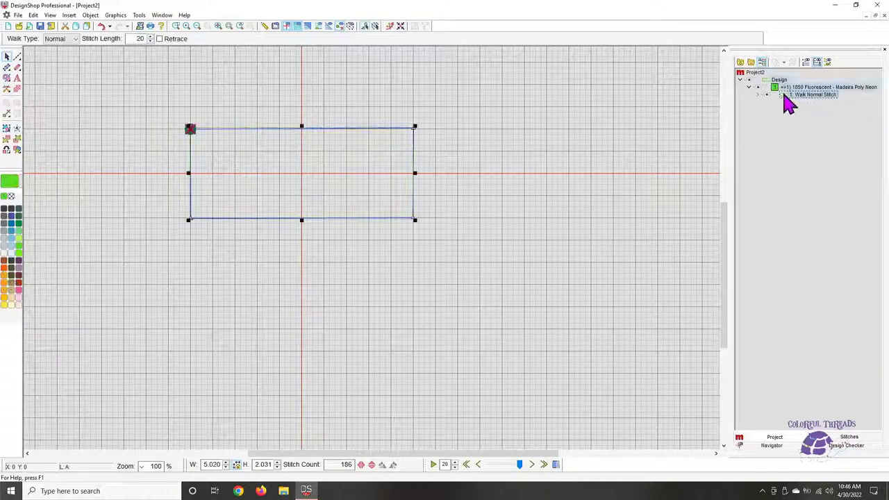
click(4, 269)
click(172, 272)
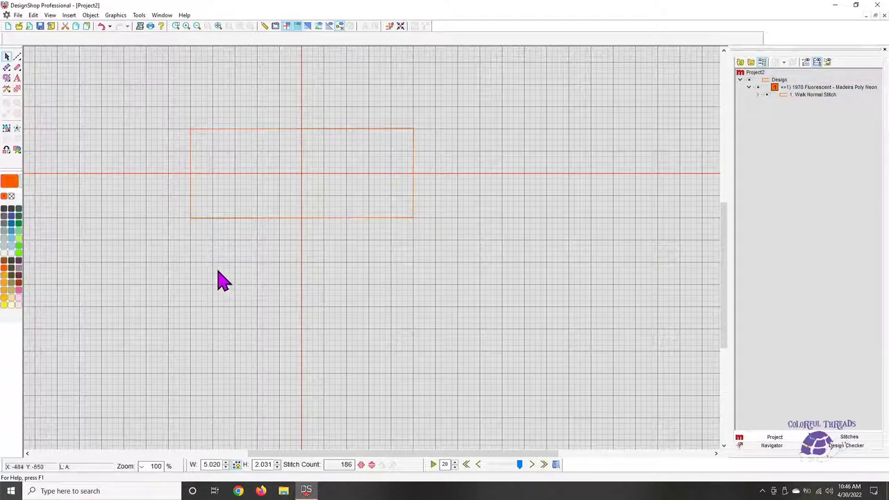
click(219, 29)
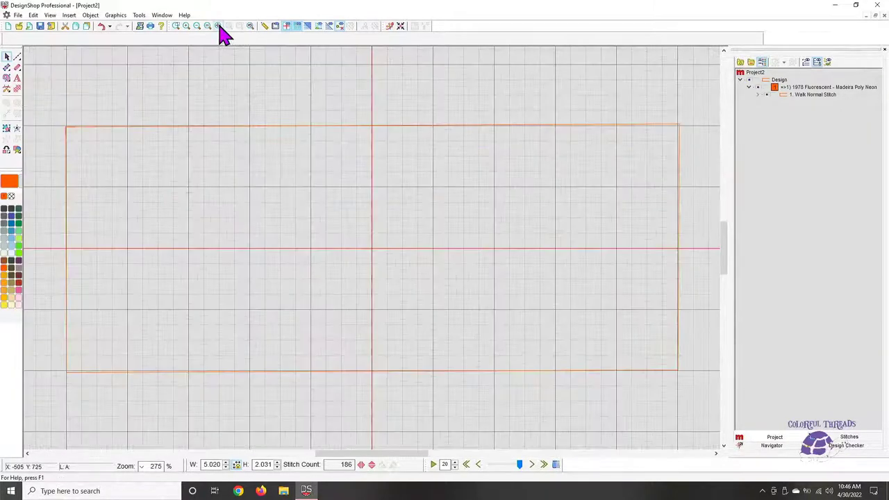
click(207, 27)
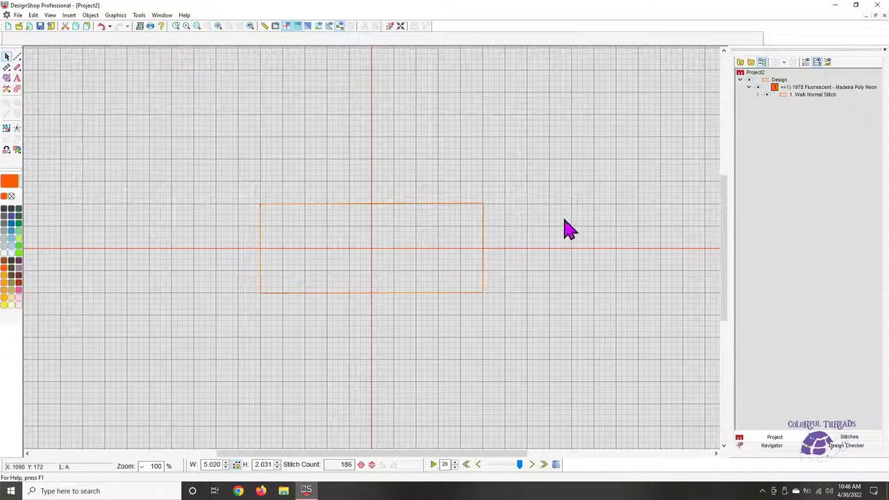
- Duplicate the rectangle's Walk Normal Stitch outline and delete the copy
click(802, 106)
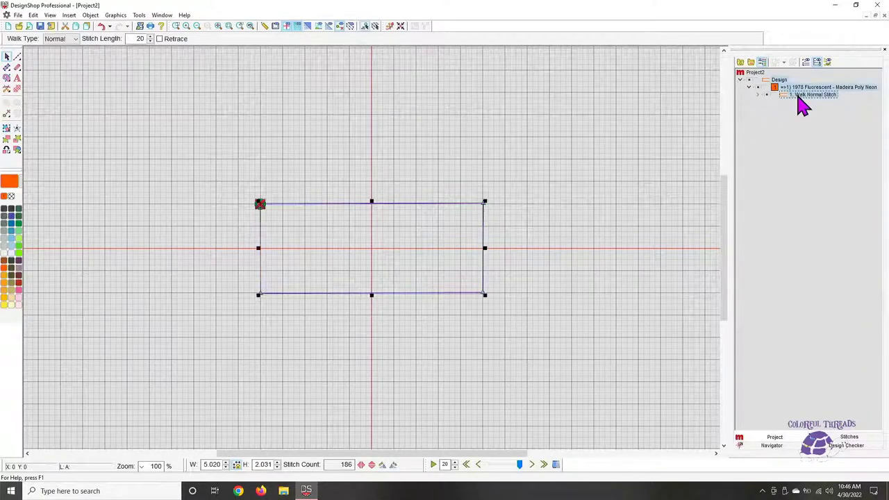
right_click(803, 105)
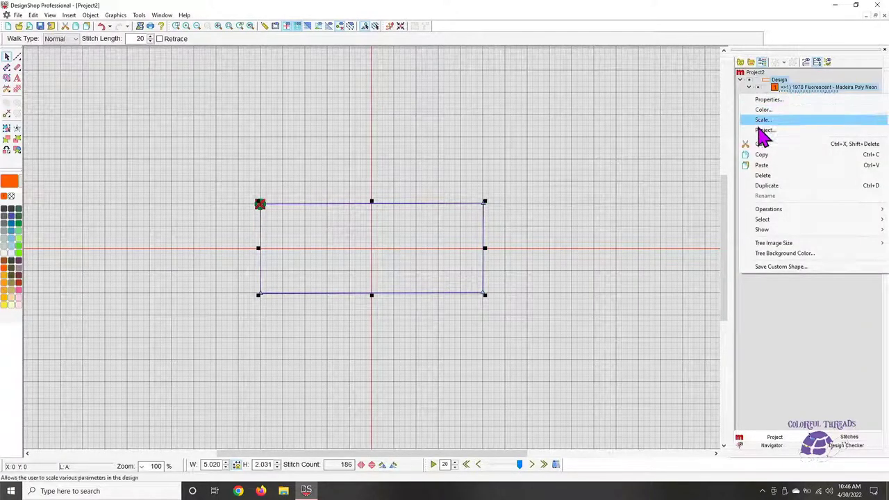
click(768, 186)
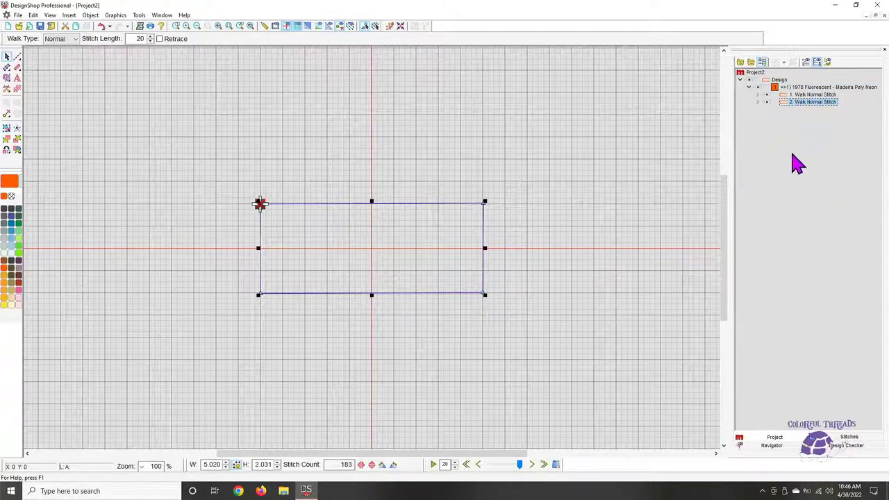
key(Delete)
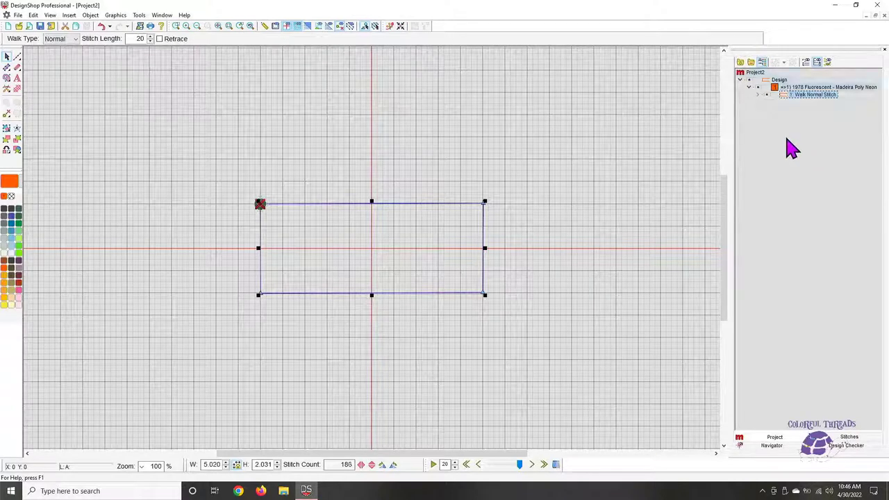
- Add a Walk Bean Stitch version of the rectangle with Change Element Type, keeping the original Walk Normal Stitch outline
right_click(802, 102)
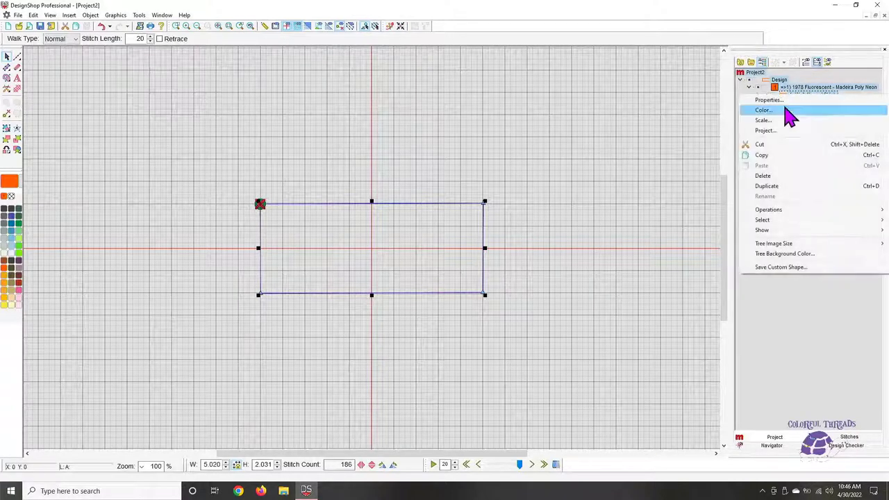
mouse_move(761, 211)
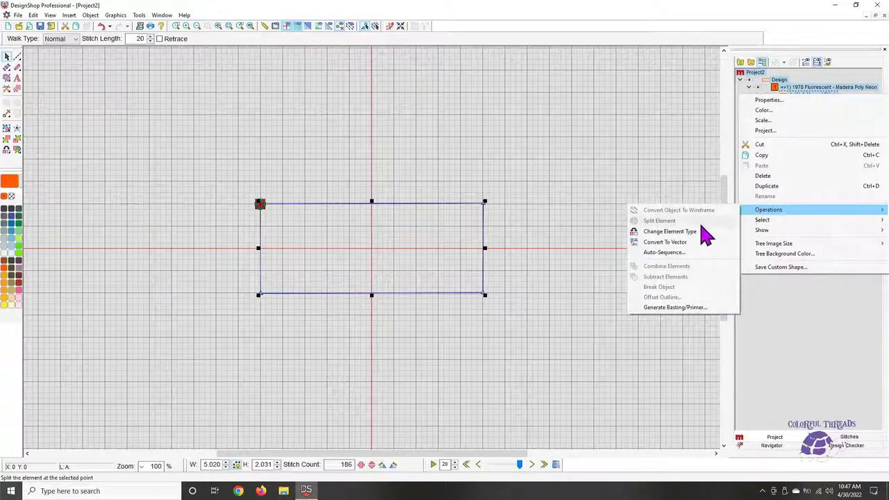
click(657, 232)
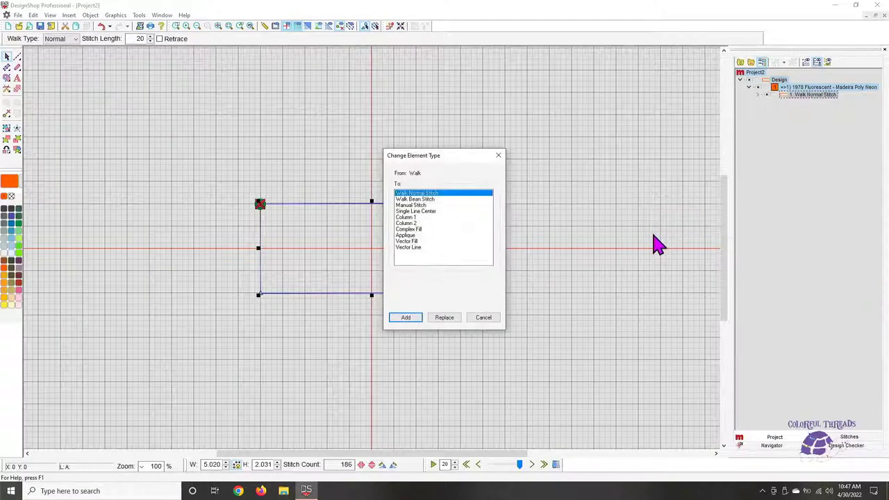
click(415, 199)
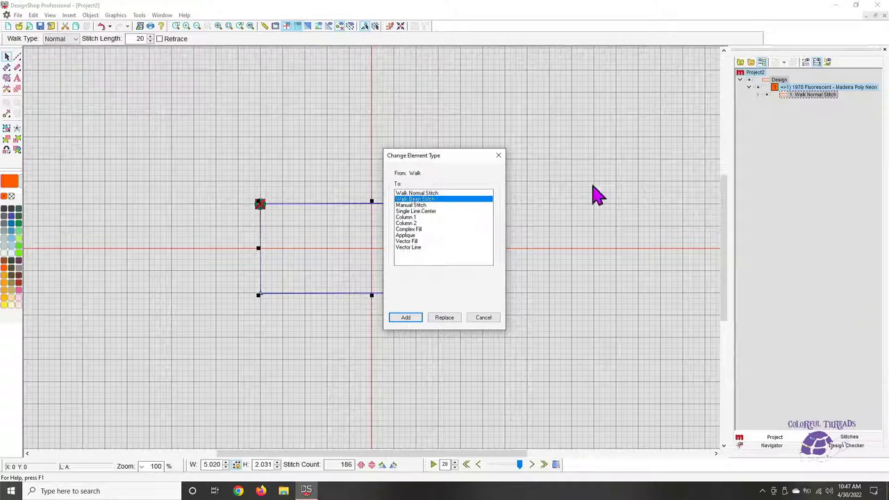
click(406, 317)
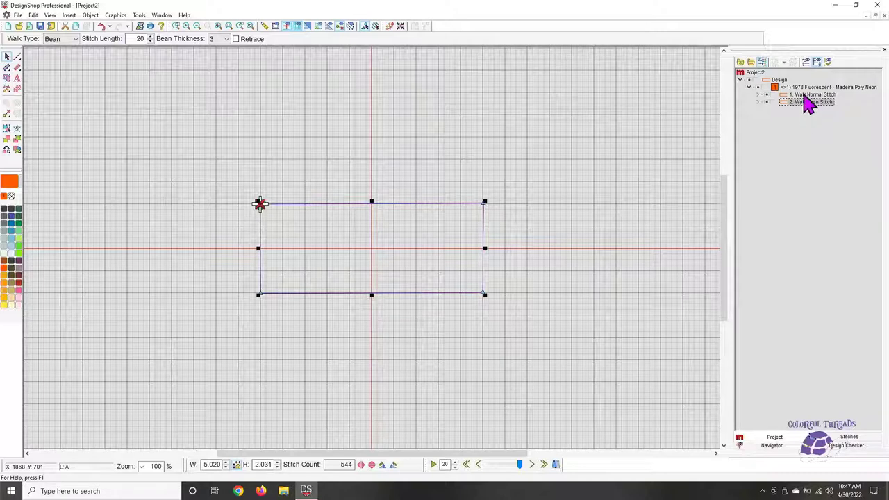
- Set the Walk Bean Stitch outline's bean thickness to 3 and recolor it with the 1821 Terra Cotta - Madeira Poly Neon thread
click(804, 95)
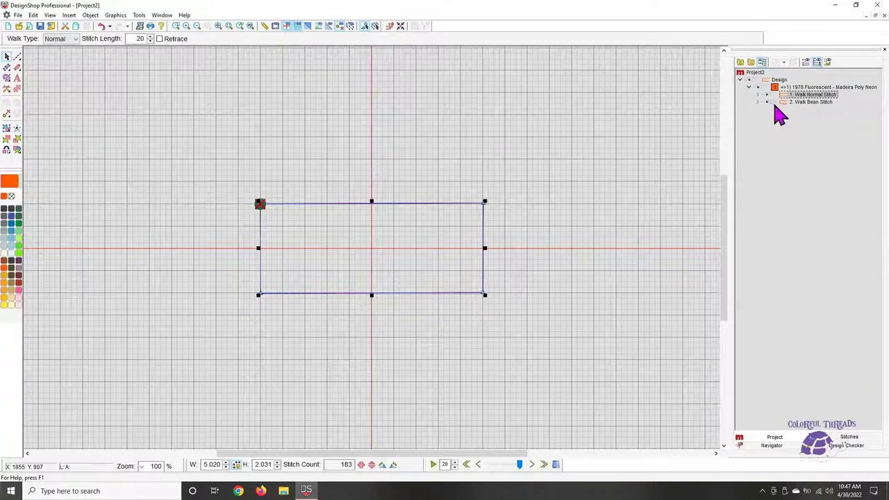
click(805, 105)
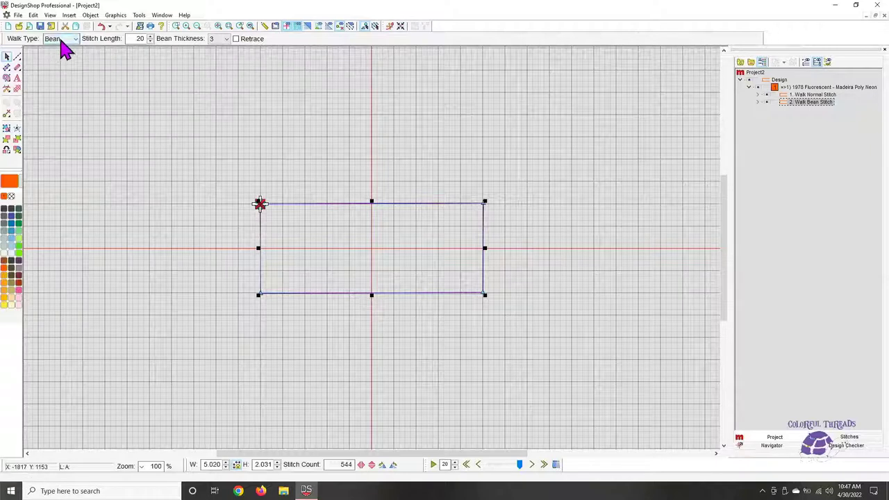
click(216, 40)
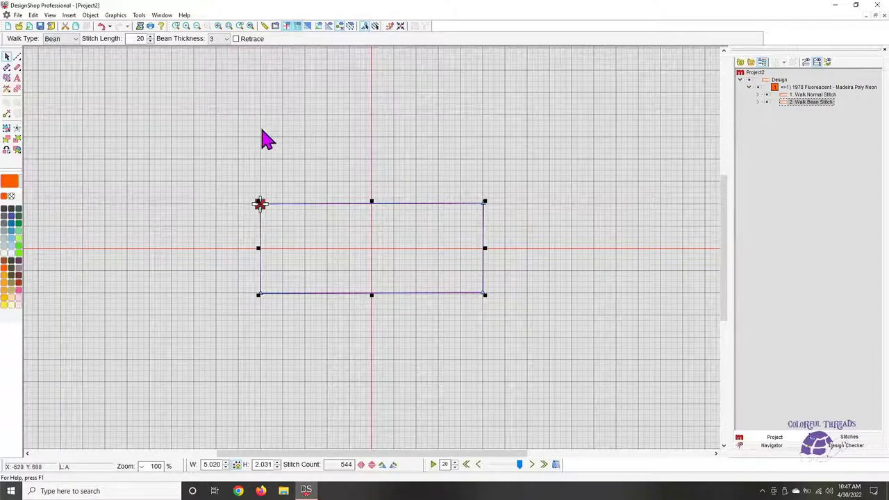
click(223, 40)
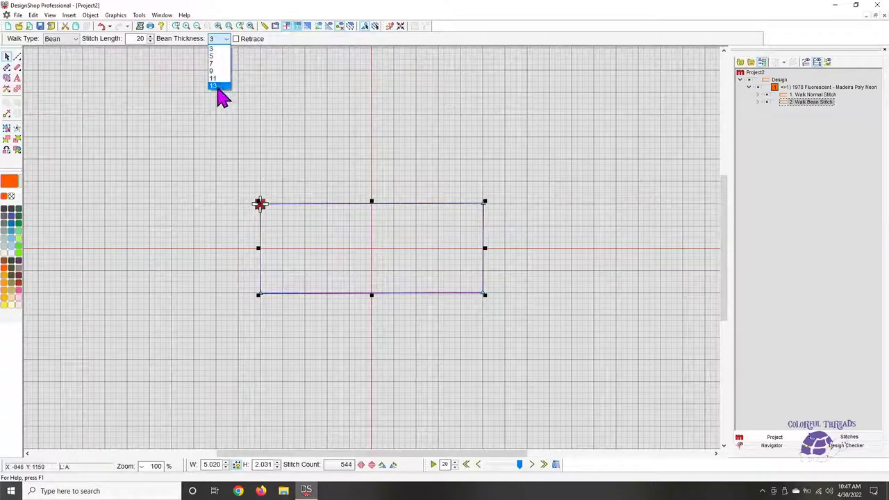
click(214, 49)
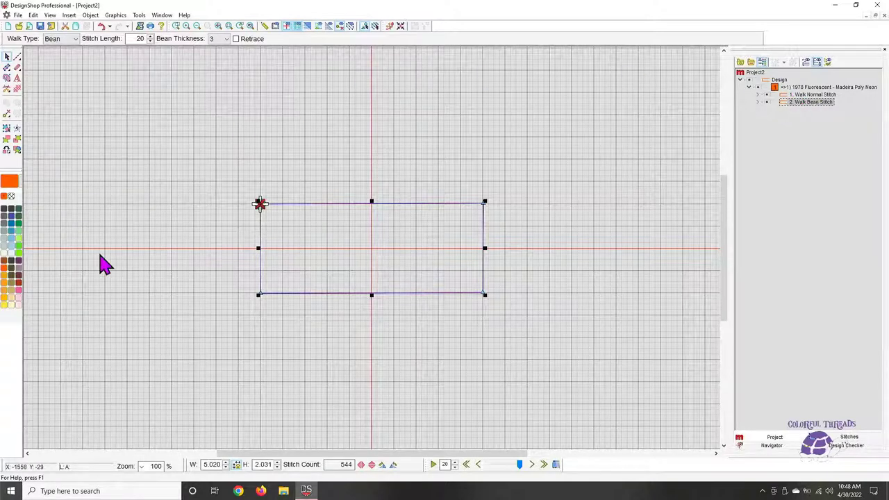
click(19, 291)
key(Escape)
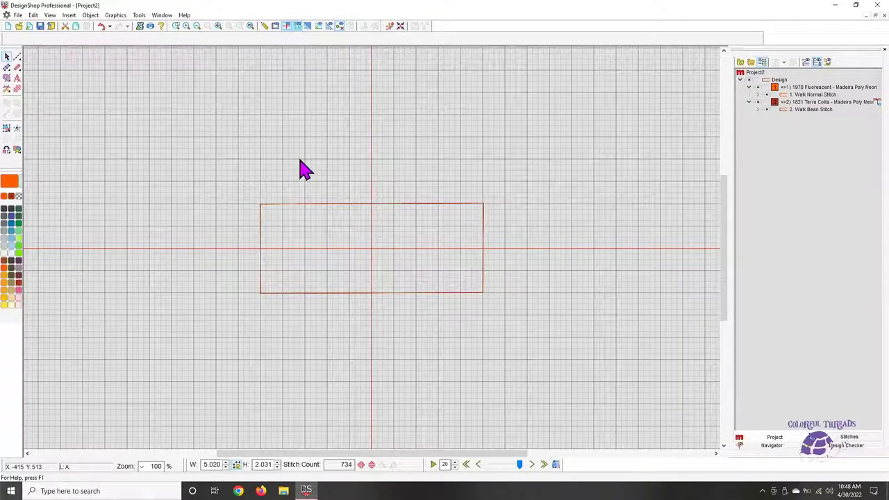
- Launch Melco OS from the desktop, allow it to make changes to the device, and return to DesignShop
click(834, 6)
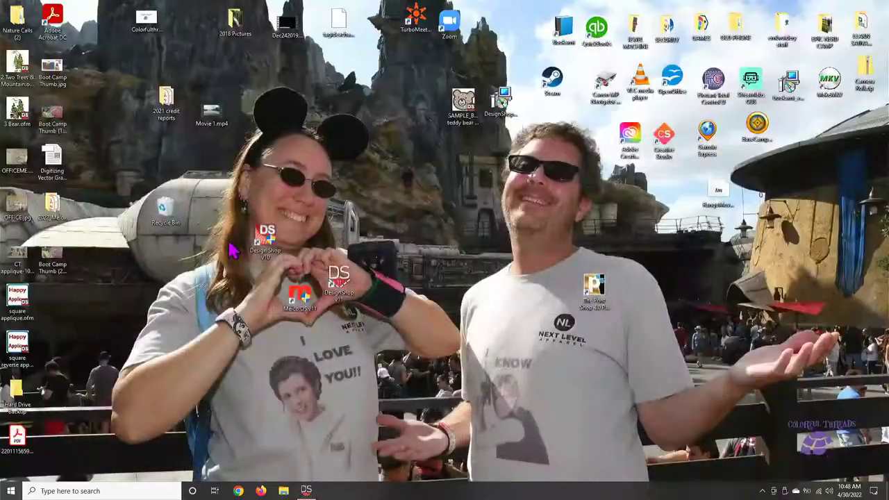
double_click(306, 292)
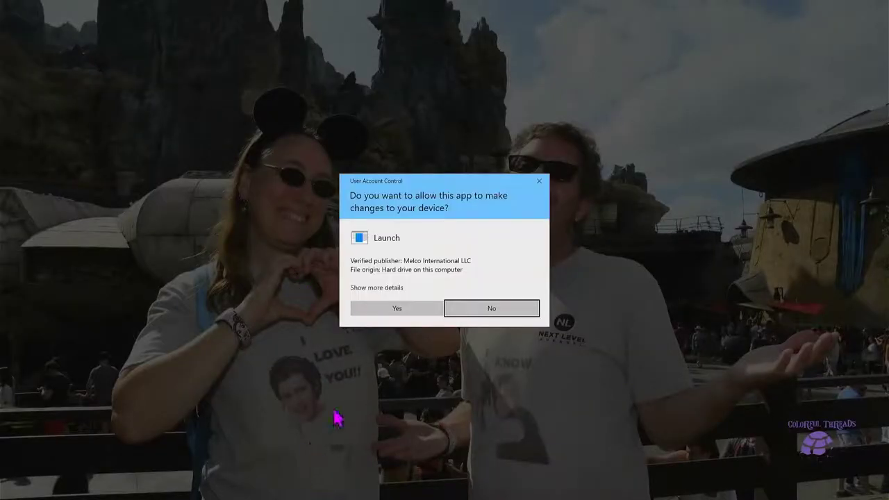
click(383, 310)
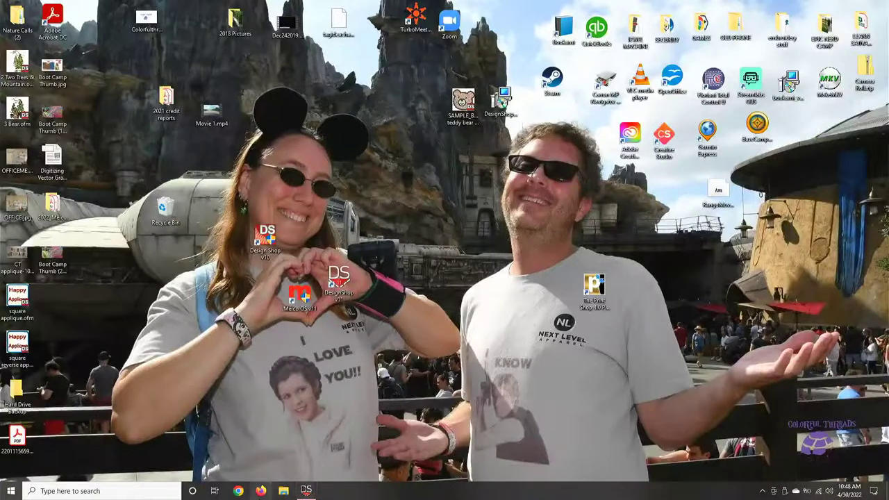
click(306, 491)
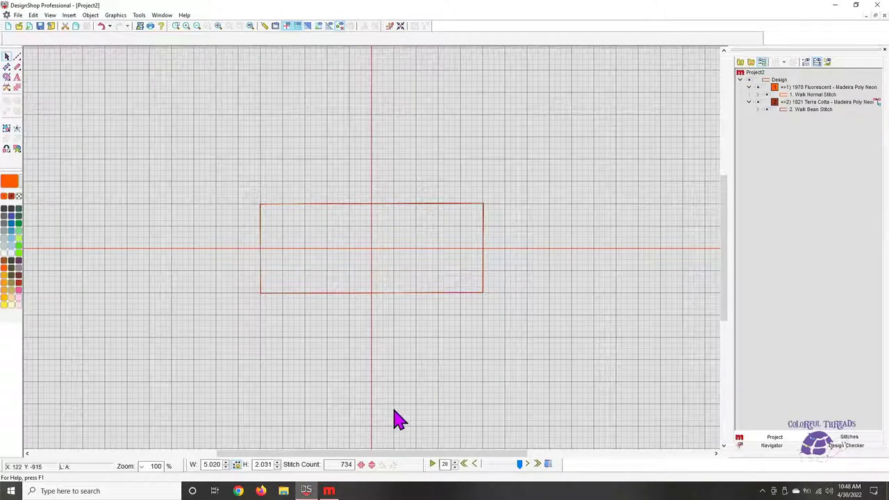
- Switch to Melco OS and dismiss its maintenance reminder screen
mouse_move(330, 492)
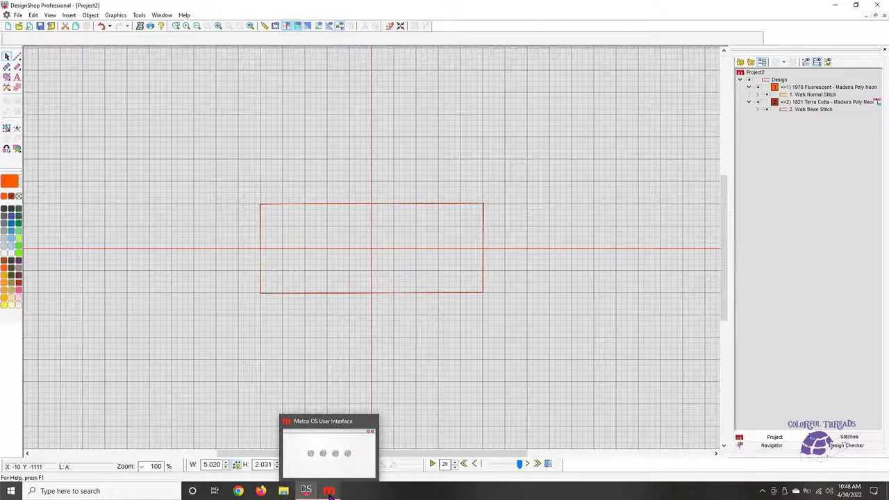
click(331, 492)
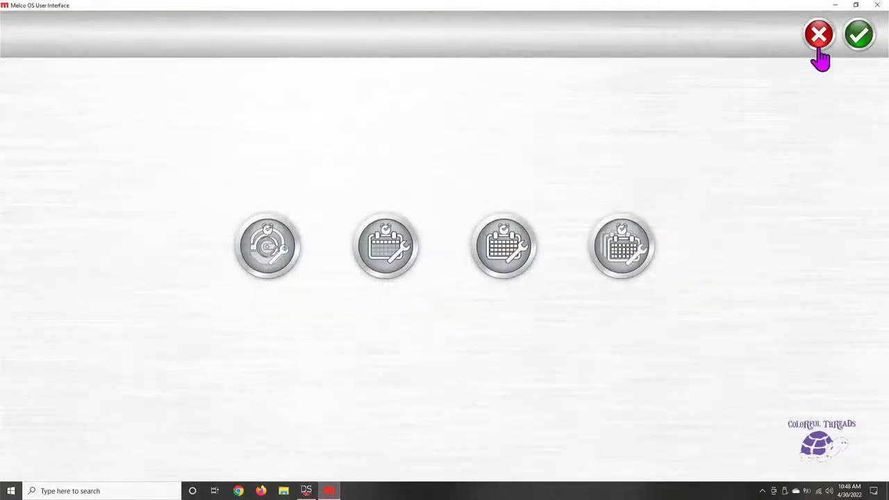
click(818, 51)
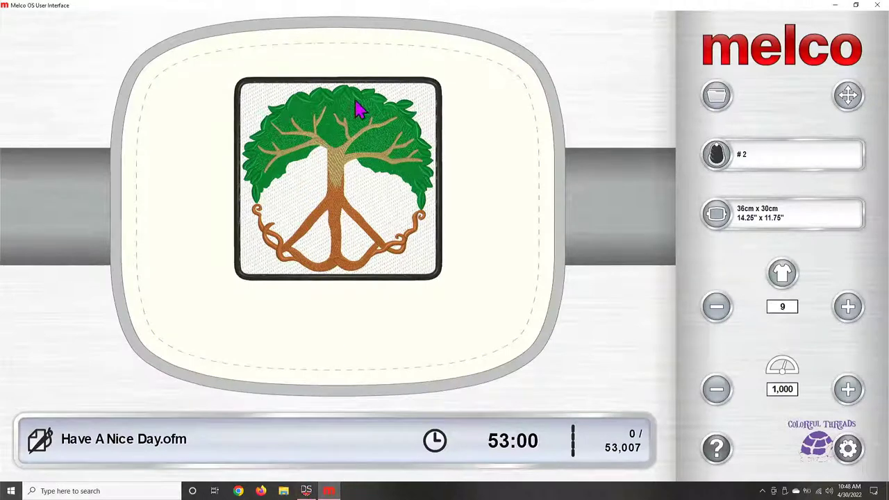
- Switch back to DesignShop and load the two-color rectangle design into the embroidery machine
click(306, 491)
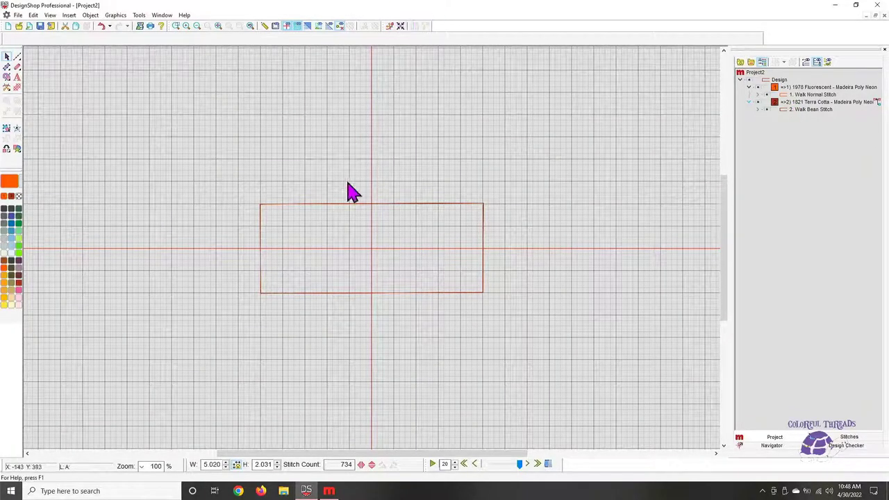
click(140, 28)
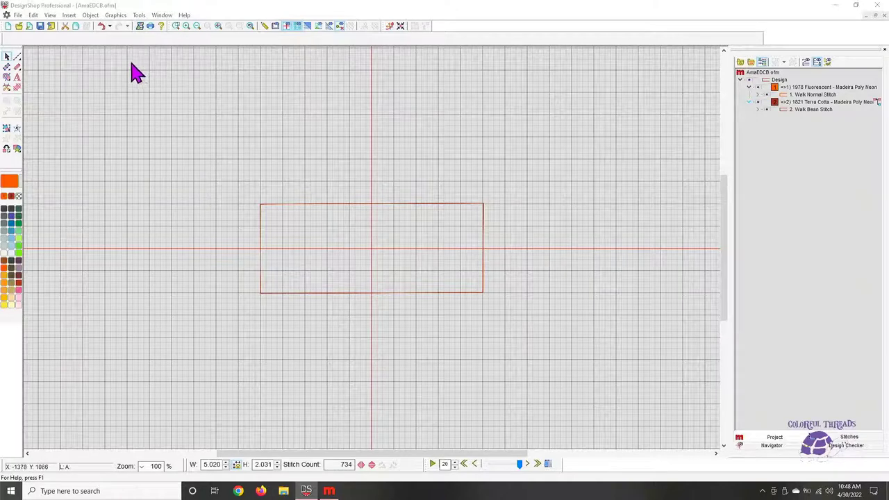
click(18, 15)
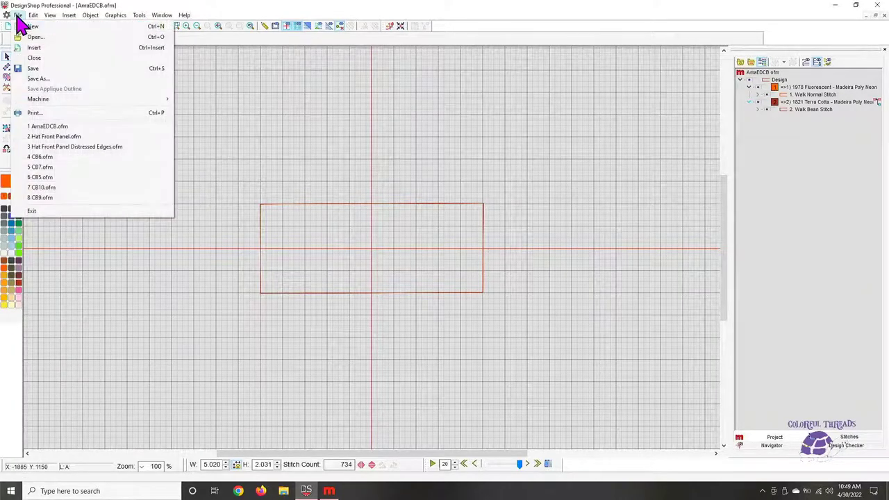
click(197, 103)
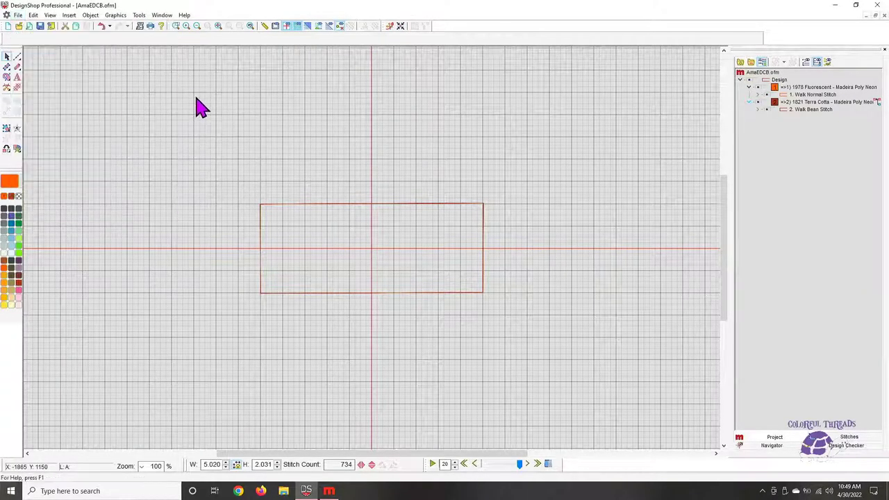
click(19, 16)
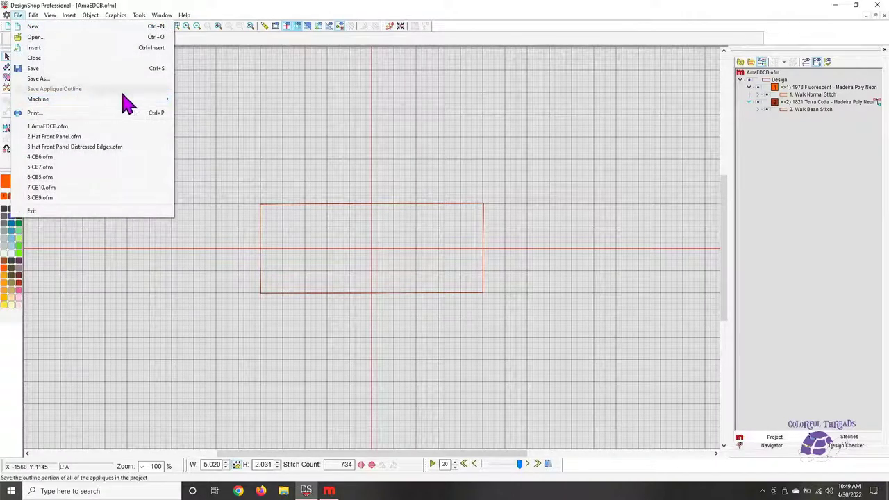
mouse_move(173, 101)
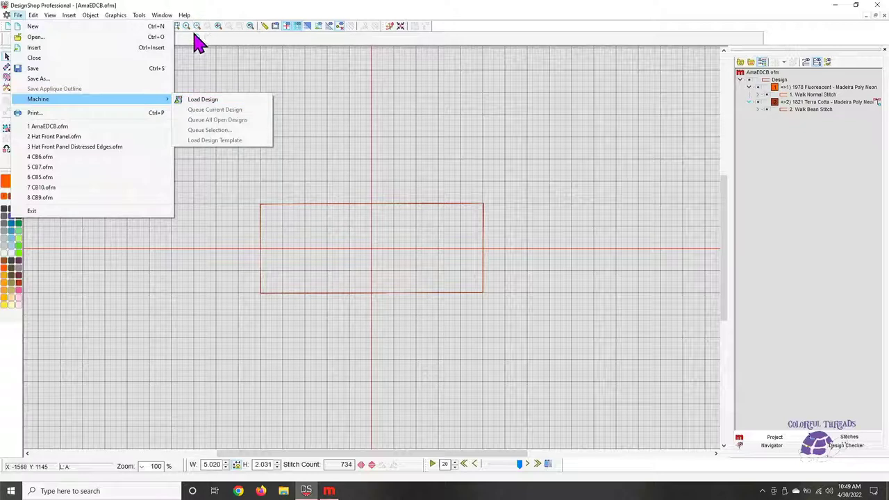
mouse_move(90, 15)
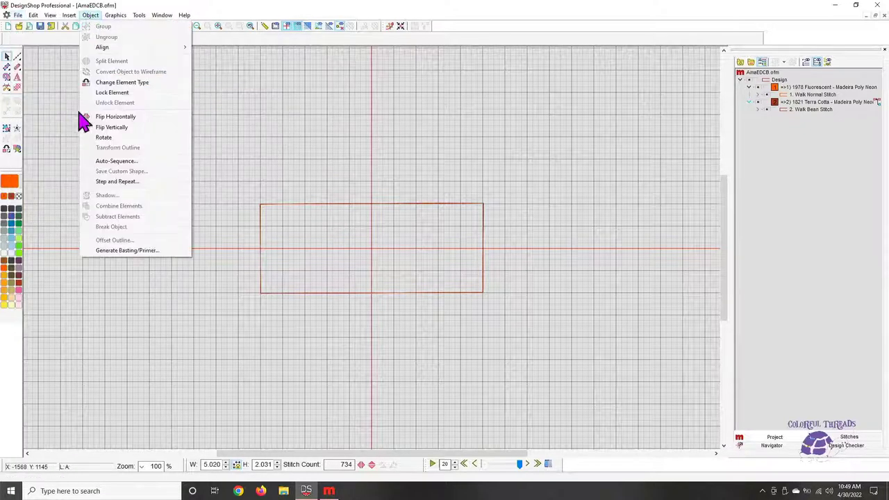
mouse_move(19, 14)
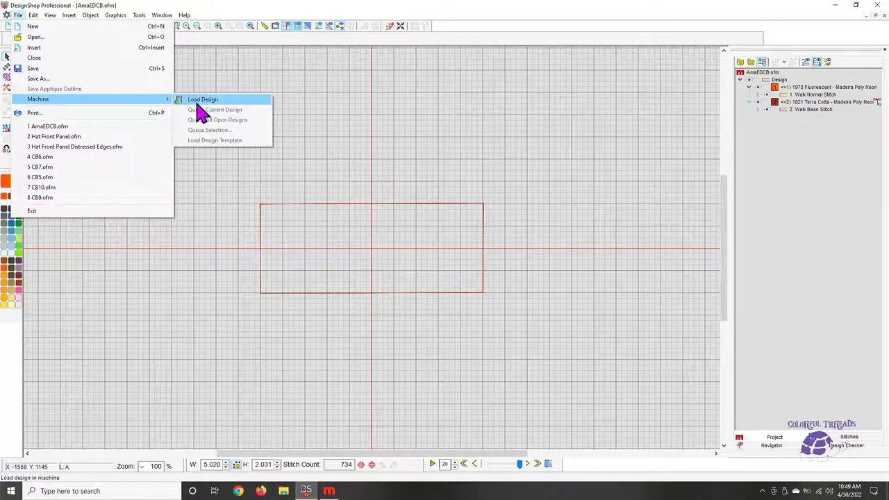
click(198, 104)
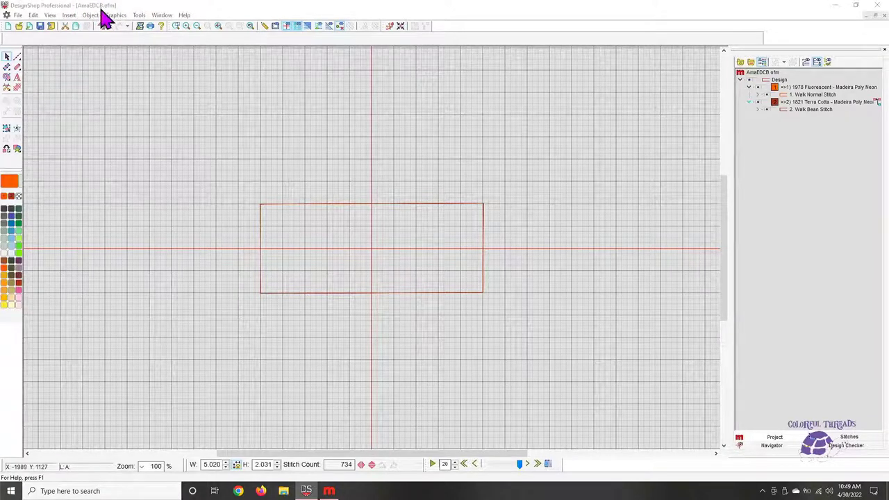
click(16, 15)
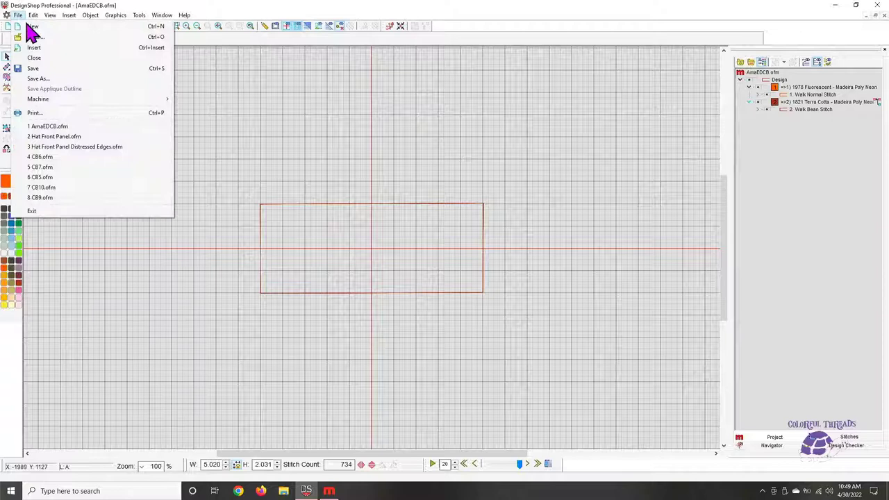
click(62, 79)
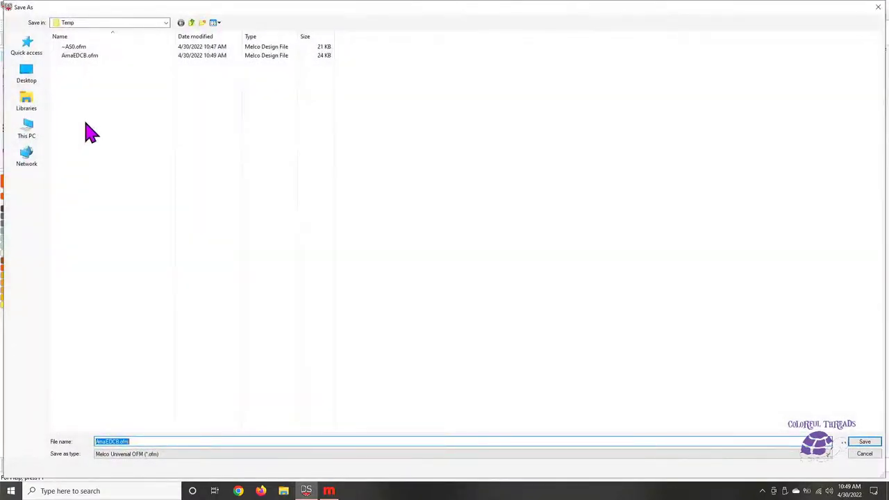
click(878, 7)
- Start saving the design outside the temporary directory, choosing the PATCH OUTLINES folder inside COLORFUL THREADS' APPLIQUE PATCHES on the LittleEver (F:) drive
click(18, 16)
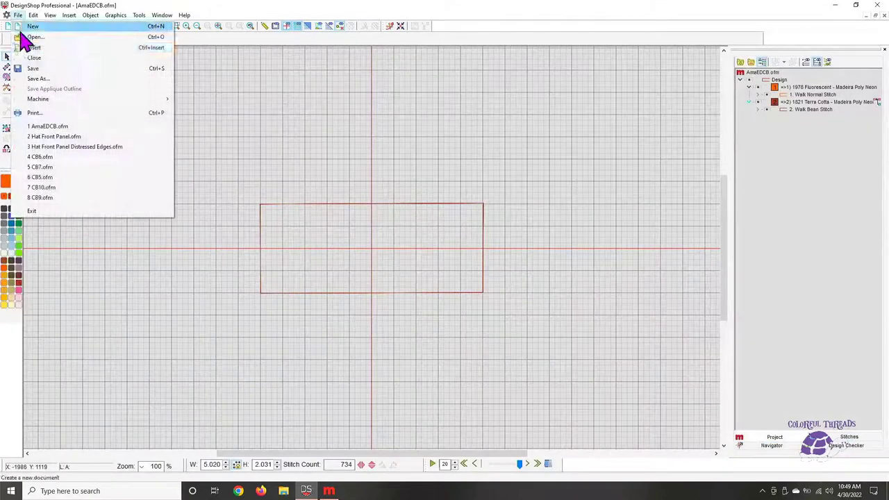
click(35, 69)
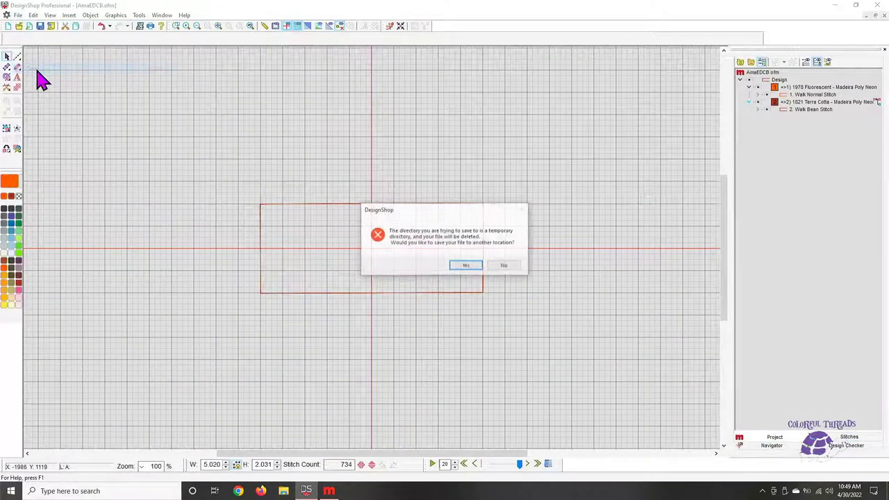
click(475, 270)
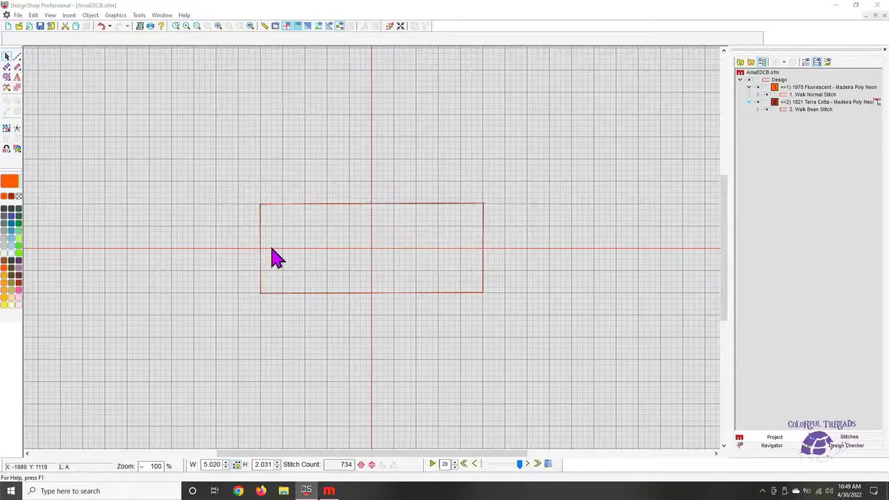
click(28, 146)
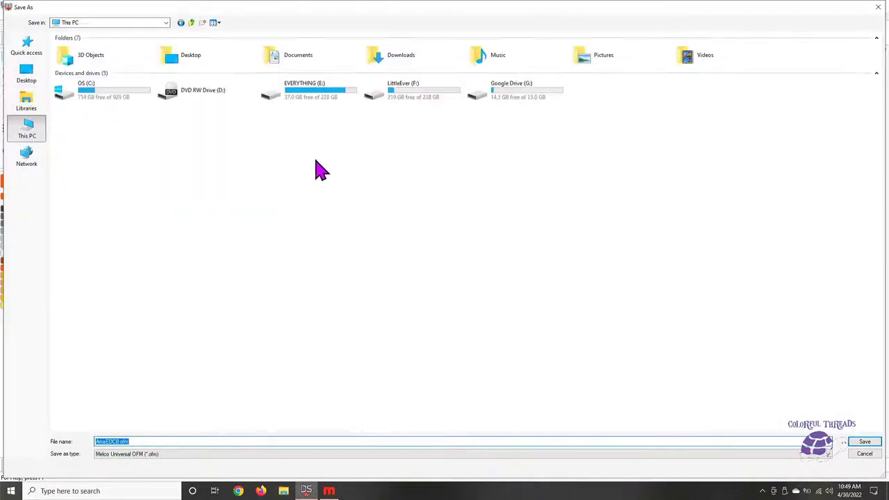
double_click(444, 103)
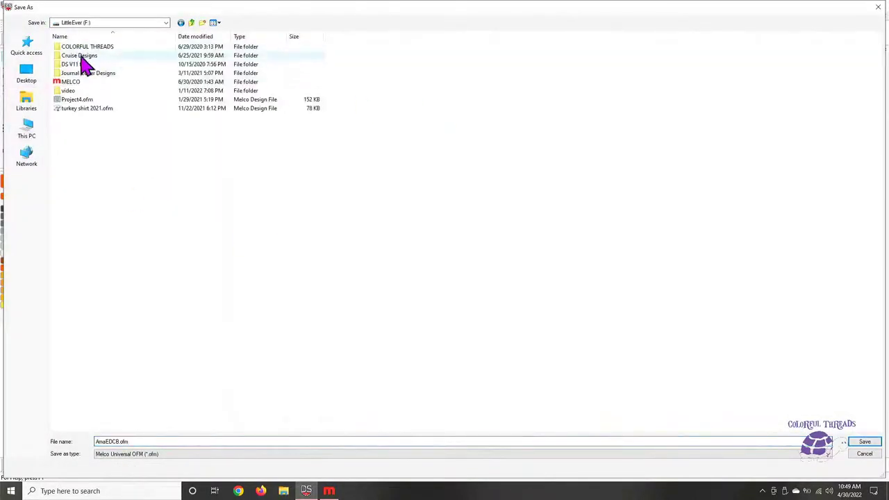
double_click(84, 48)
double_click(86, 66)
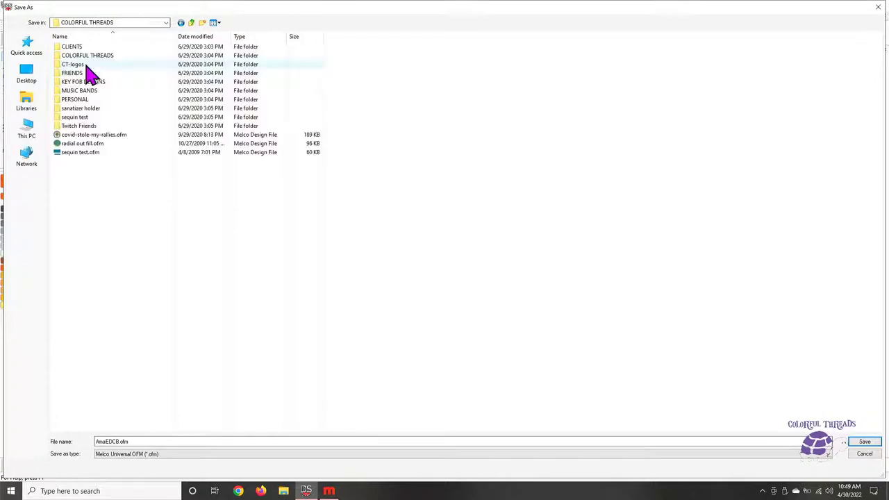
double_click(87, 55)
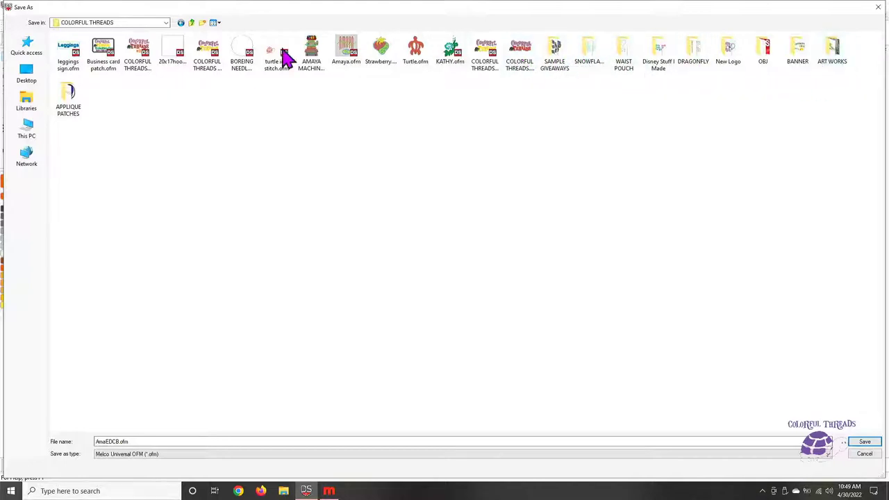
double_click(66, 99)
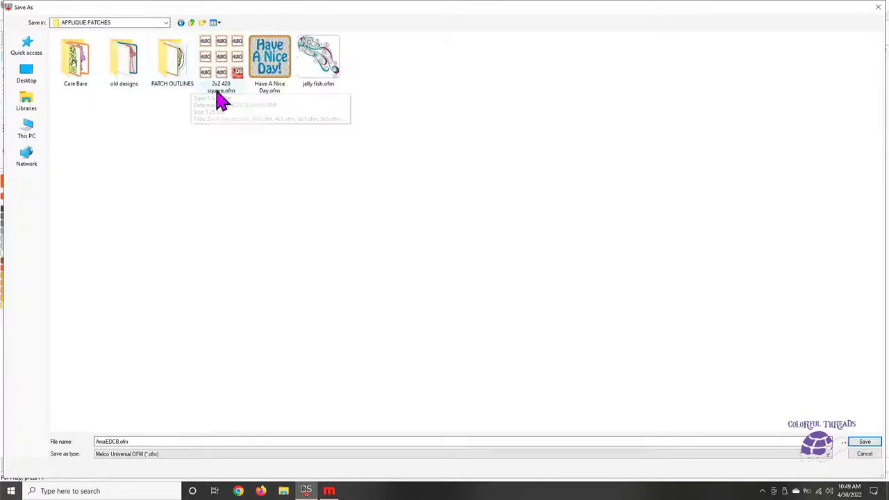
double_click(183, 72)
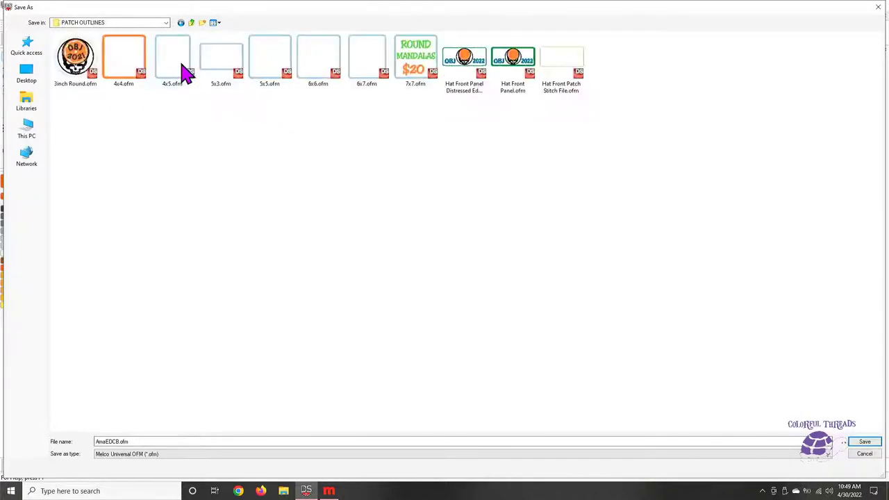
- Name the design file "Patch application to Hat" and save it as a Melco Universal OFM file
click(187, 440)
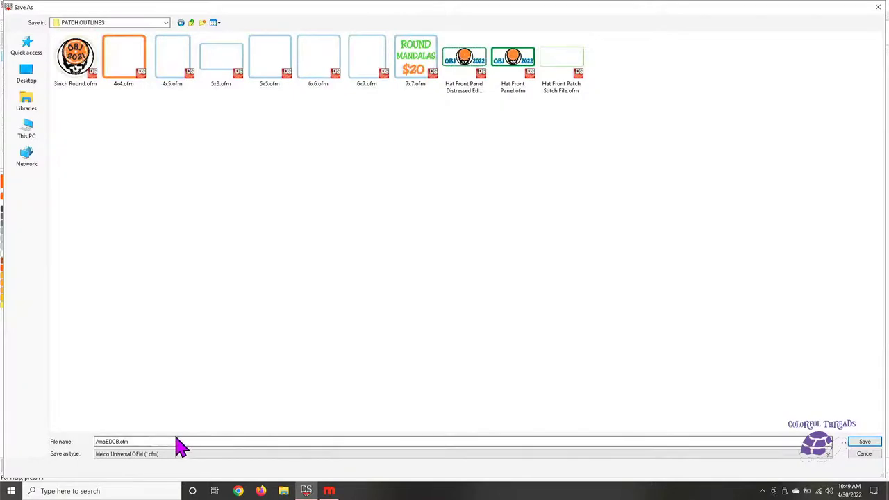
drag(132, 441, 87, 444)
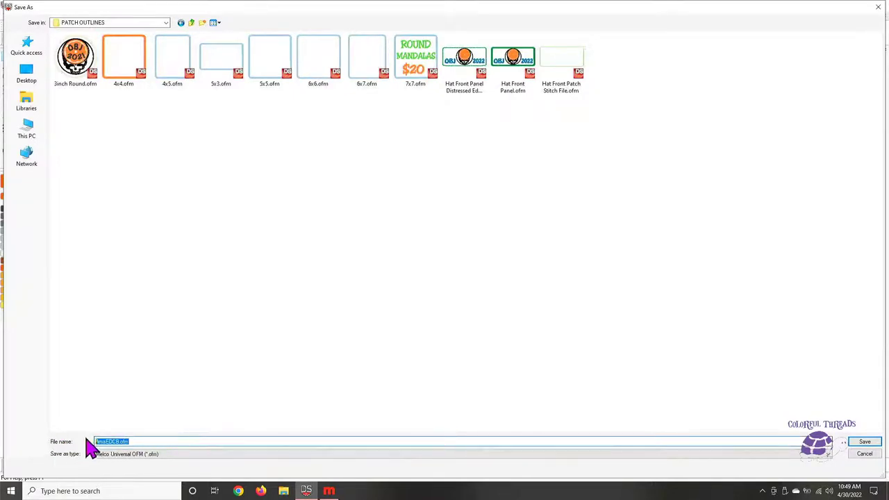
text(H)
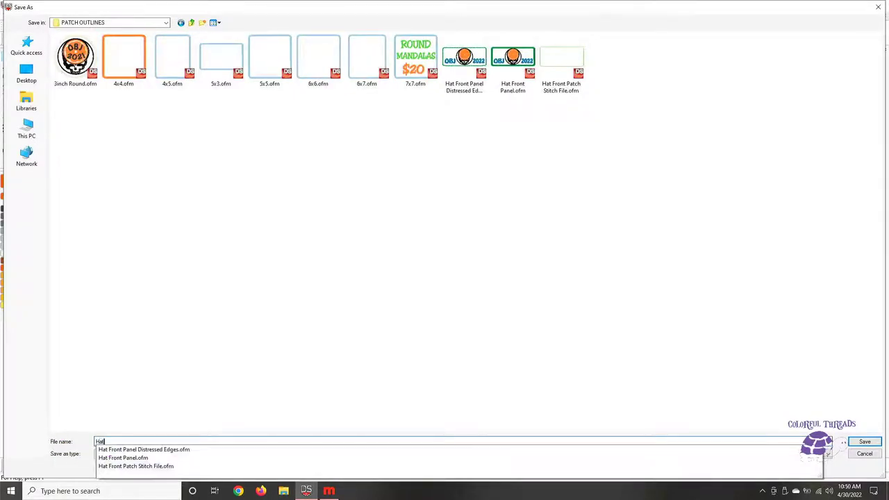
text(at)
click(99, 441)
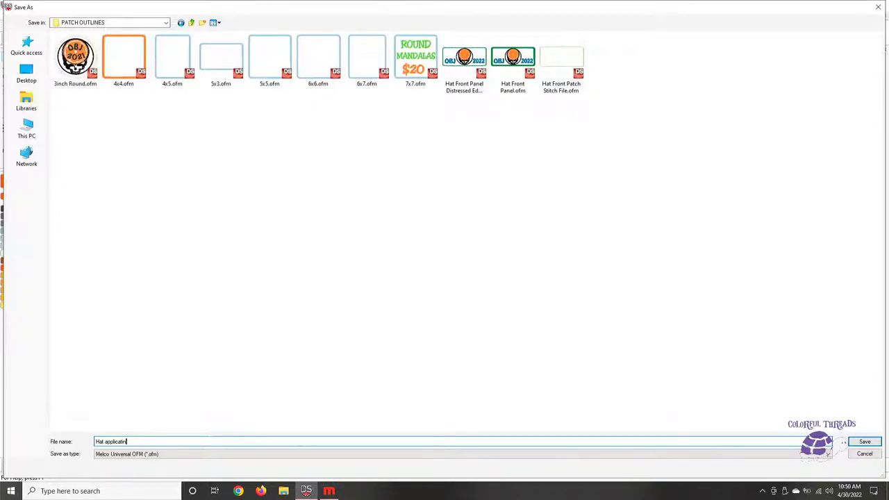
key(ctrl+a)
key(BackSpace)
key(Return)
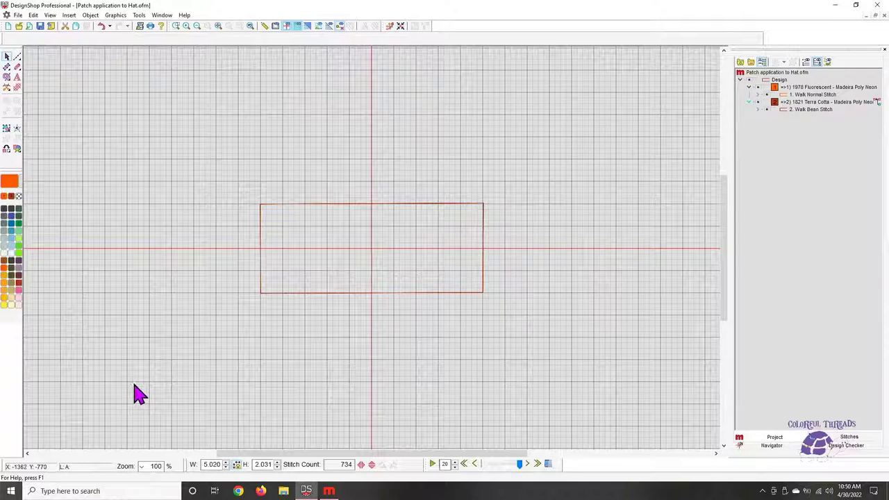
- Switch to Melco OS, assign needle 6 to the design's first color and insert a pause after it in the color sequence
click(329, 491)
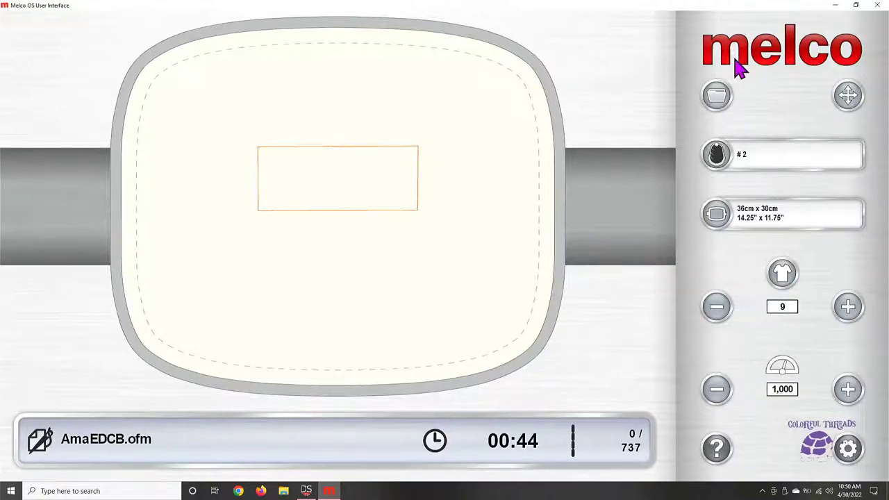
click(726, 158)
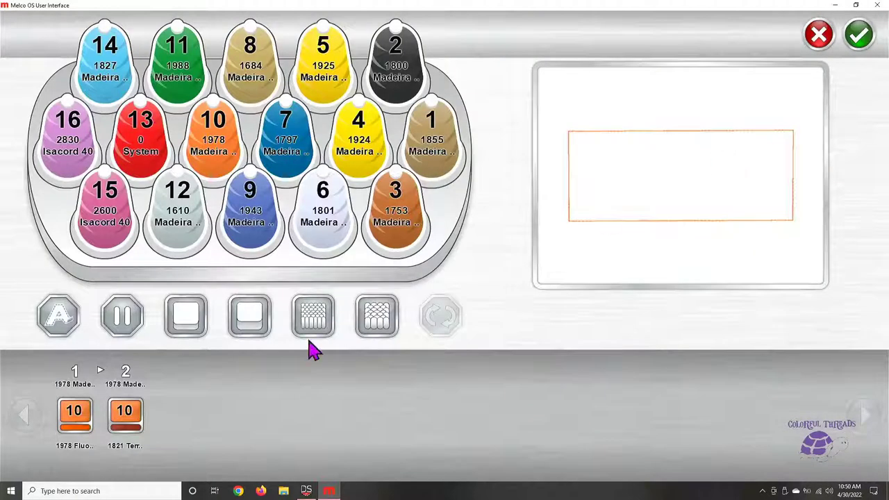
click(75, 417)
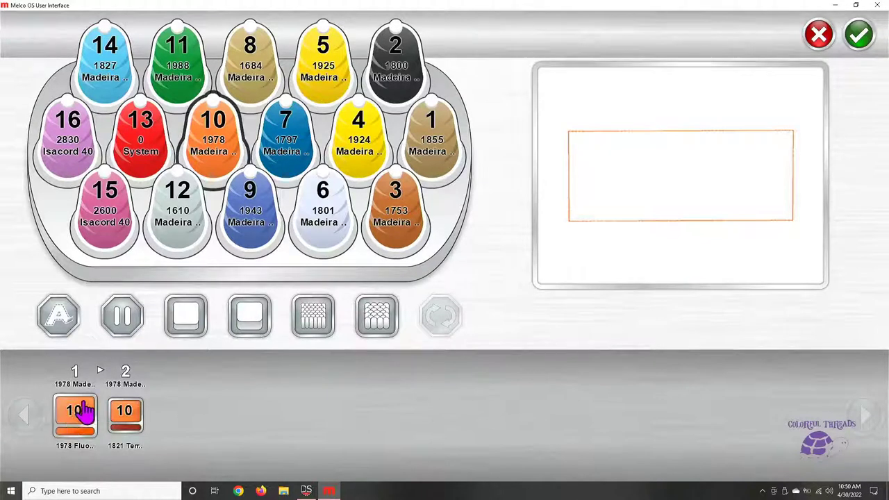
click(331, 225)
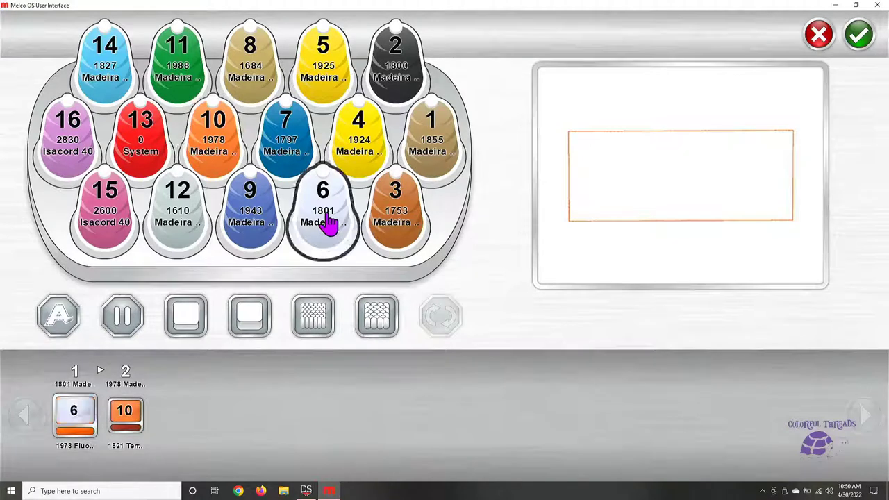
drag(120, 328, 84, 431)
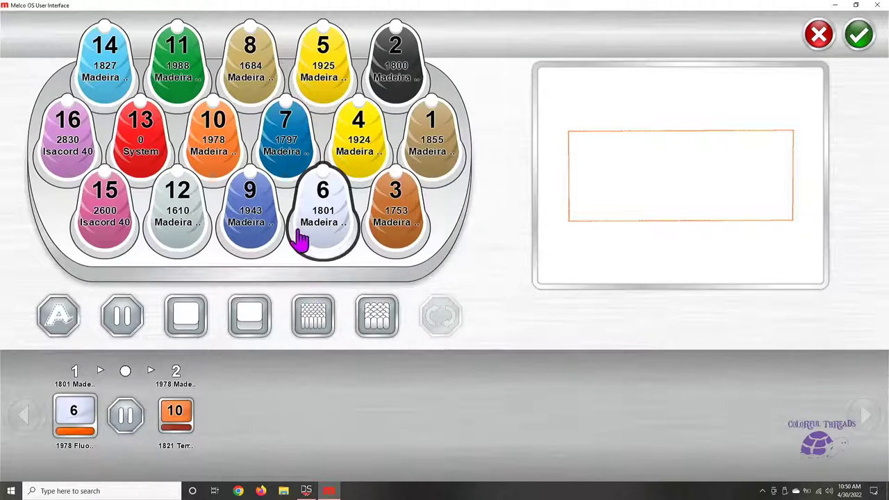
- Assign needle 6 to the second color, 1821 Terra Cotta, and accept the color sequence
click(175, 417)
click(322, 215)
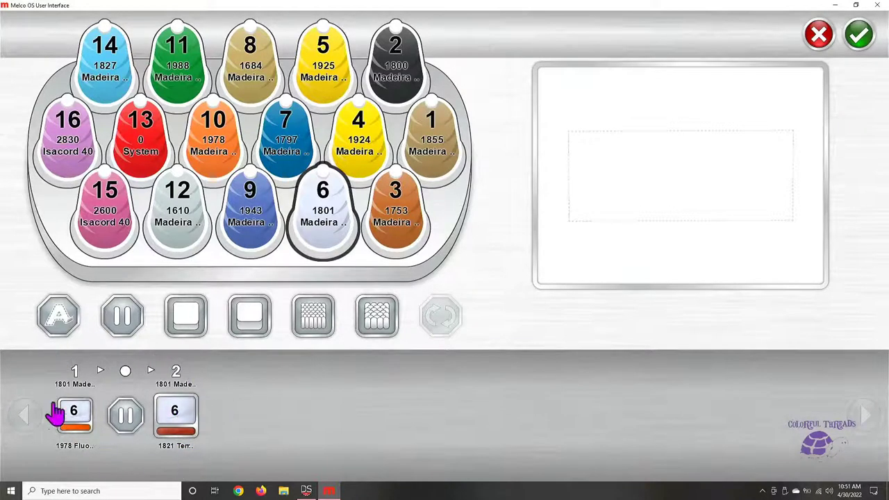
click(865, 36)
- Look through the available hoop categories for the machine
click(715, 214)
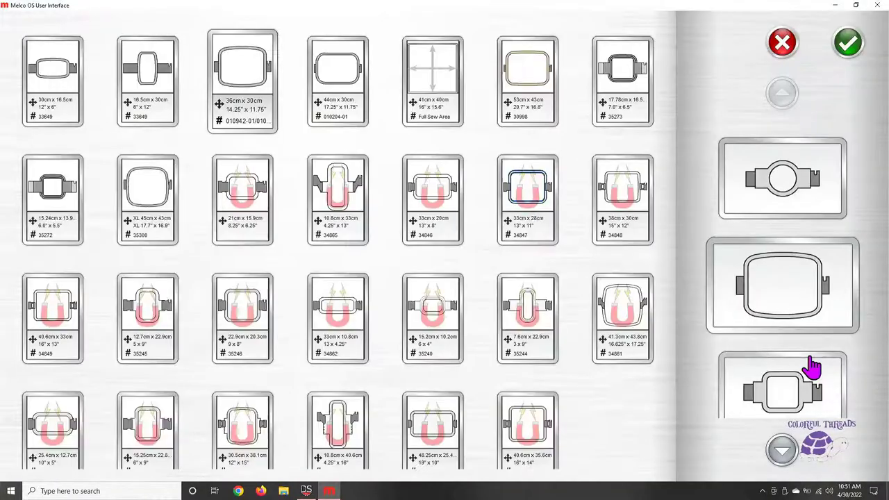
click(784, 450)
click(785, 451)
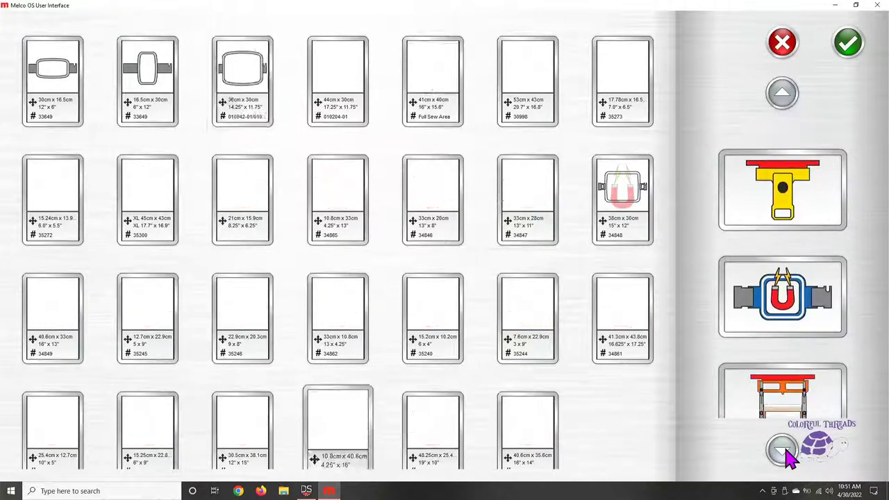
click(792, 101)
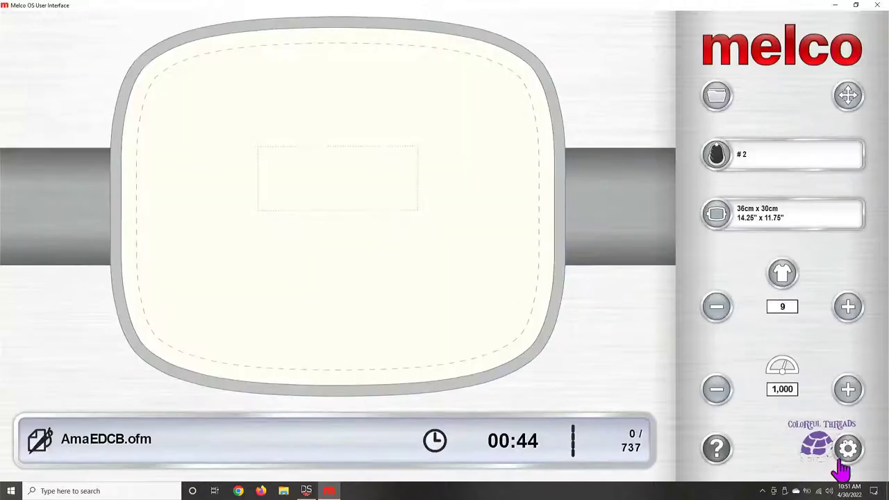
- Enable the red driver option in the machine settings, accept the change, and reopen the hoop selection
click(844, 448)
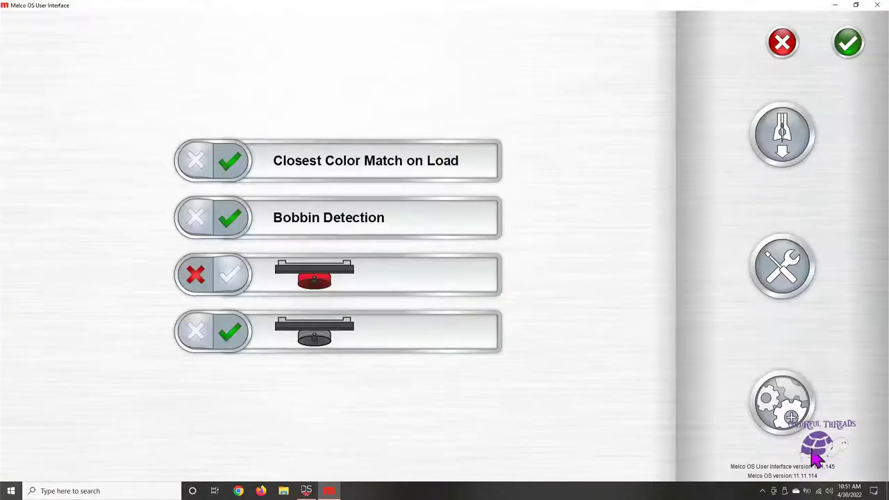
click(209, 285)
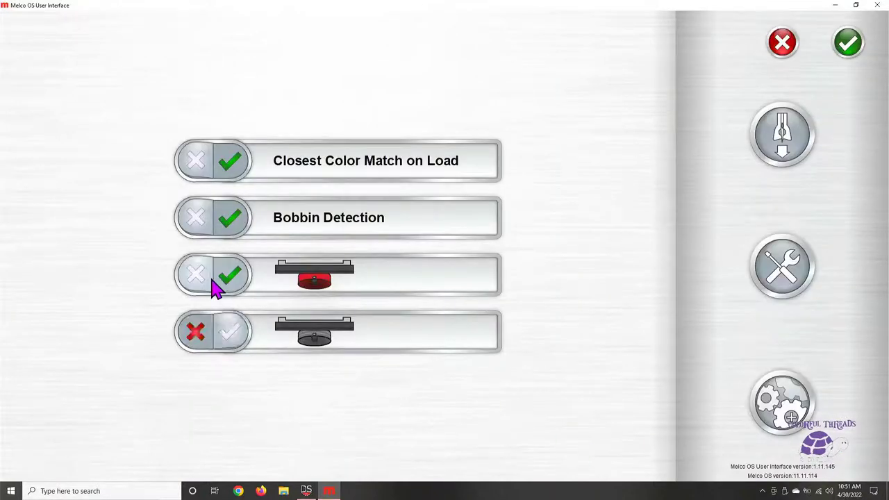
click(846, 45)
click(748, 211)
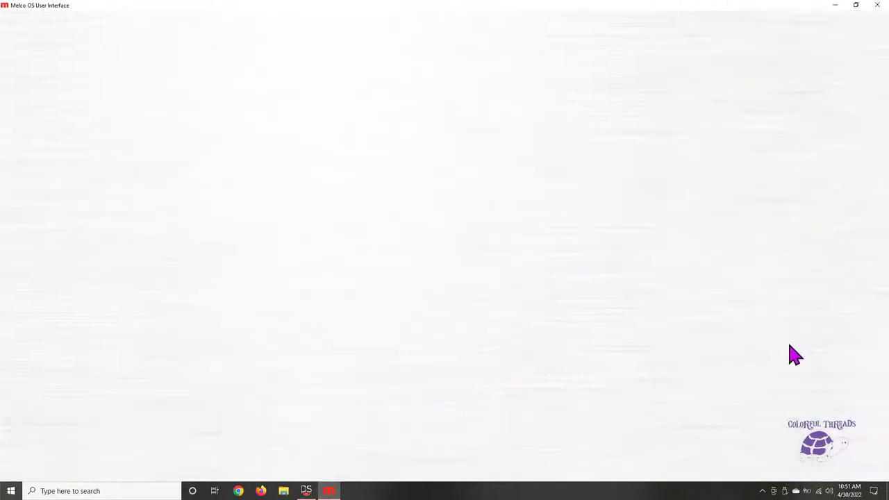